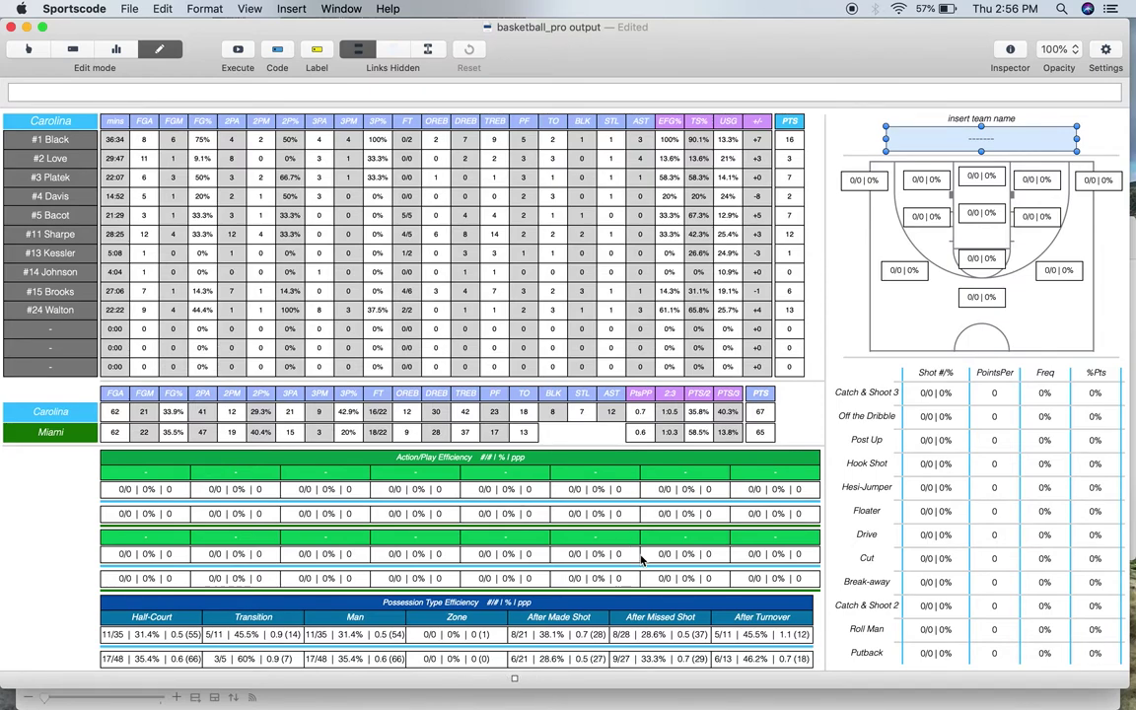
# Look over the basketball_pro output from the player stats to the team names and colors section, highlighting the player name column.
pyautogui.scroll(-4, 523, 562)
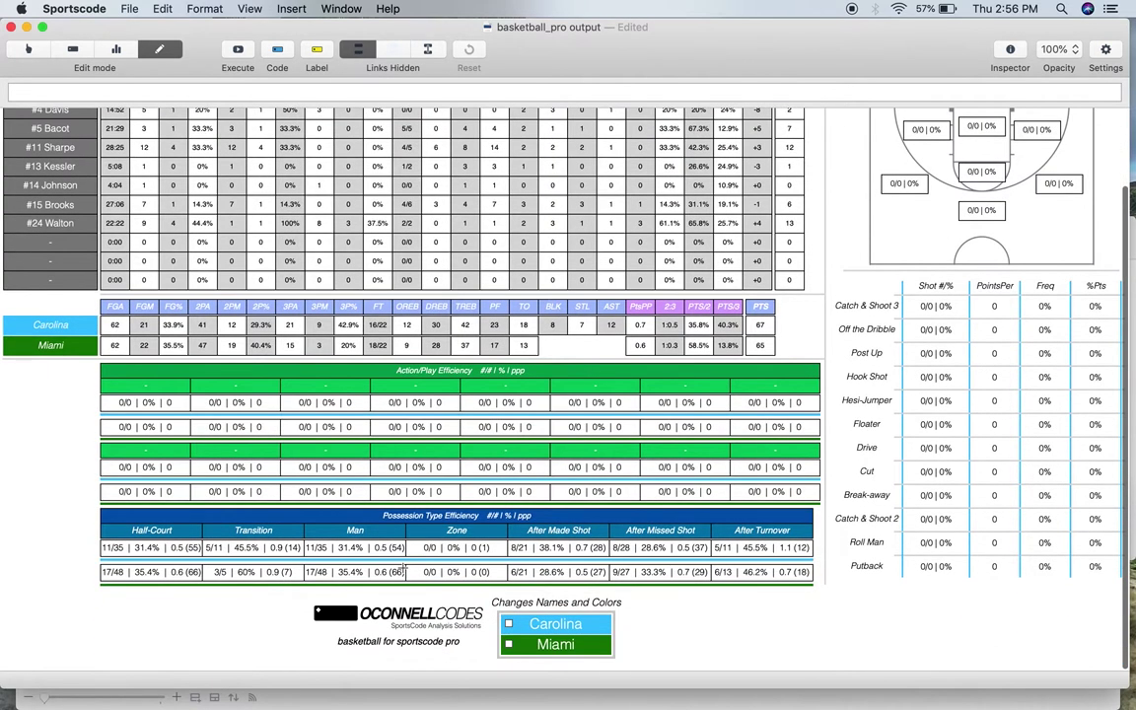
pyautogui.scroll(4, 403, 567)
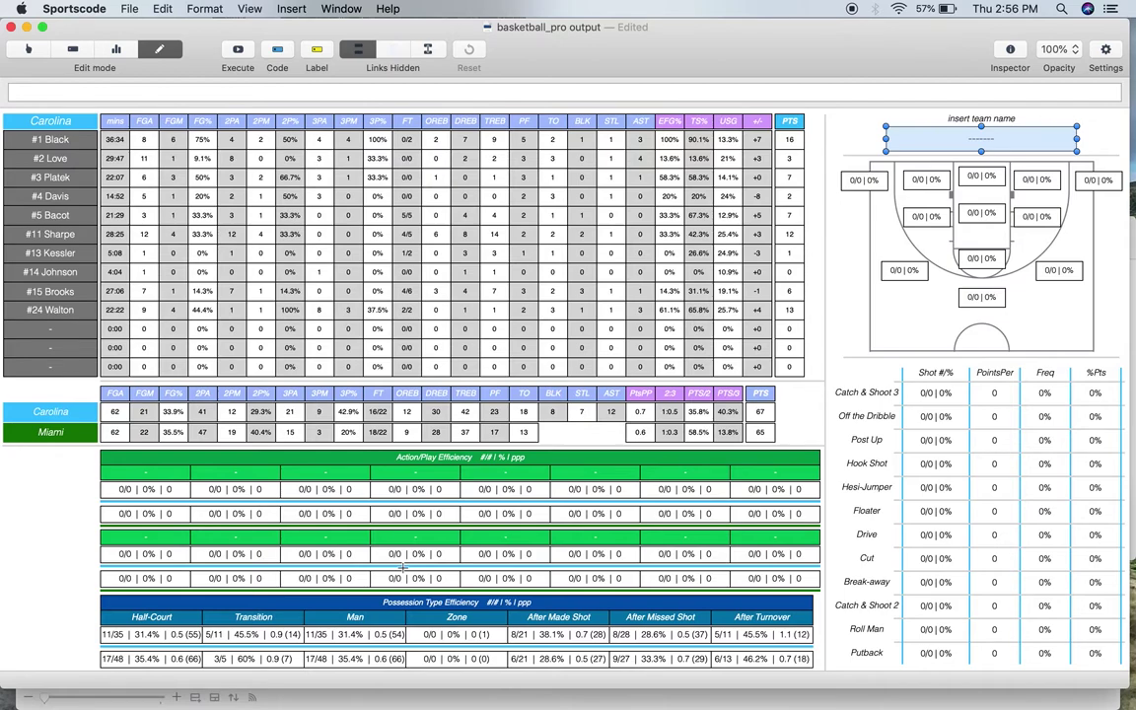
pyautogui.scroll(-4, 402, 568)
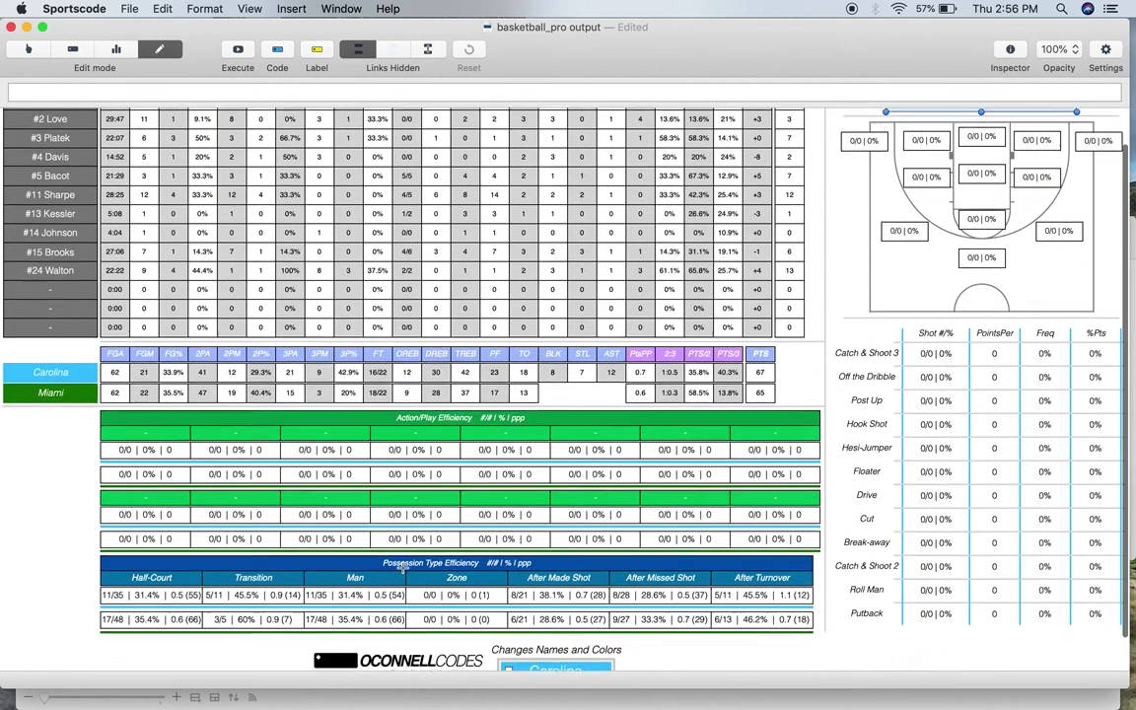
pyautogui.scroll(1, 569, 655)
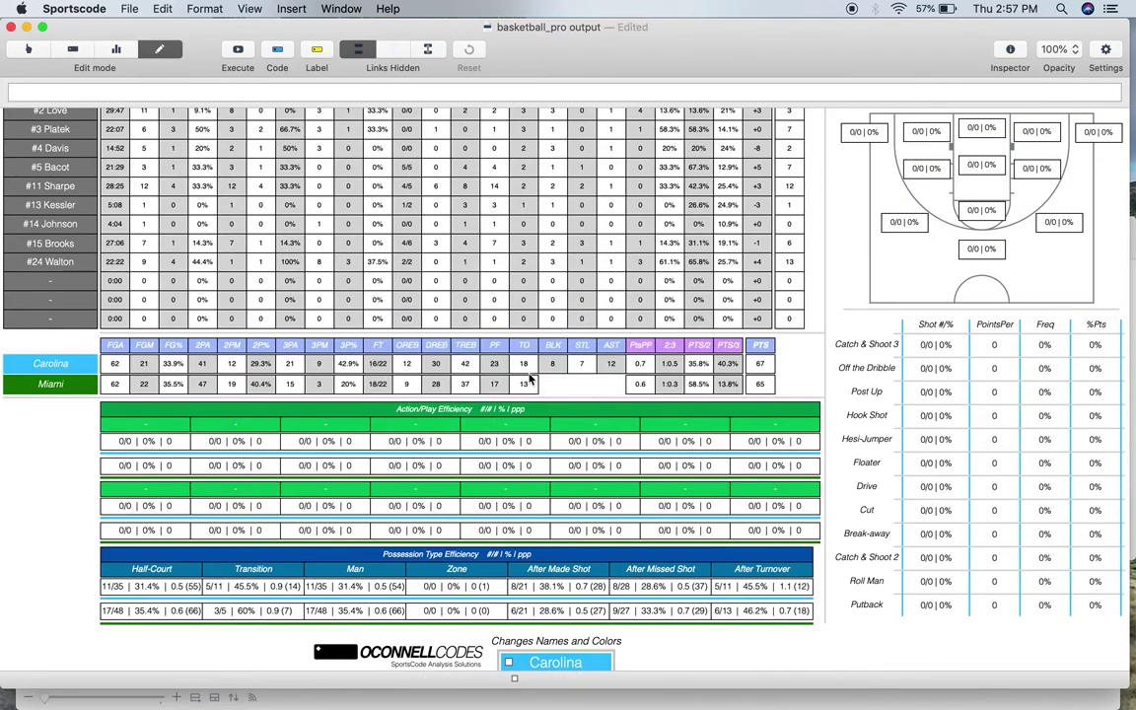
pyautogui.scroll(-1, 557, 631)
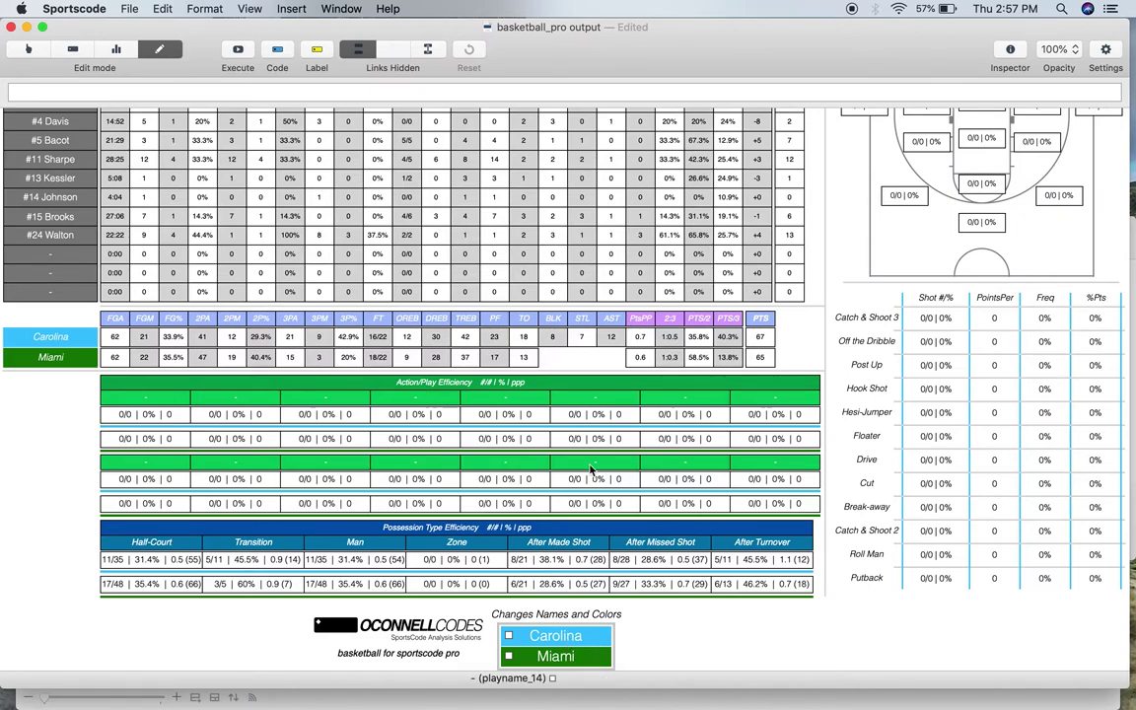
pyautogui.scroll(3, 591, 470)
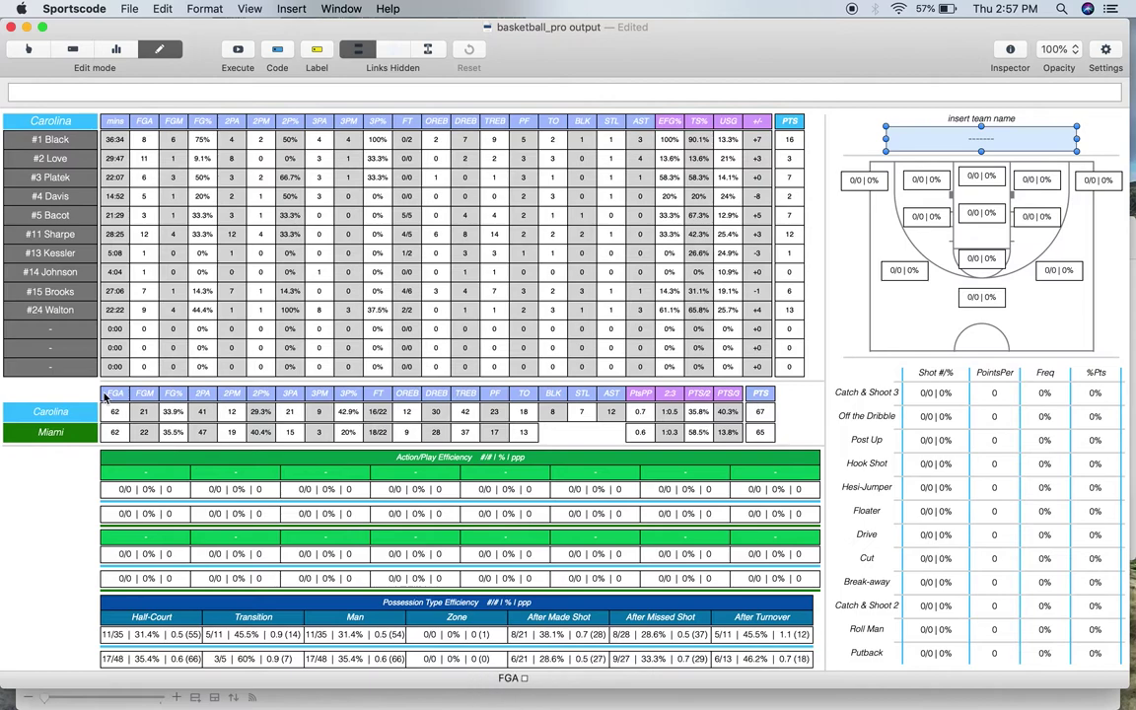
pyautogui.moveTo(52, 393); pyautogui.dragTo(57, 122)
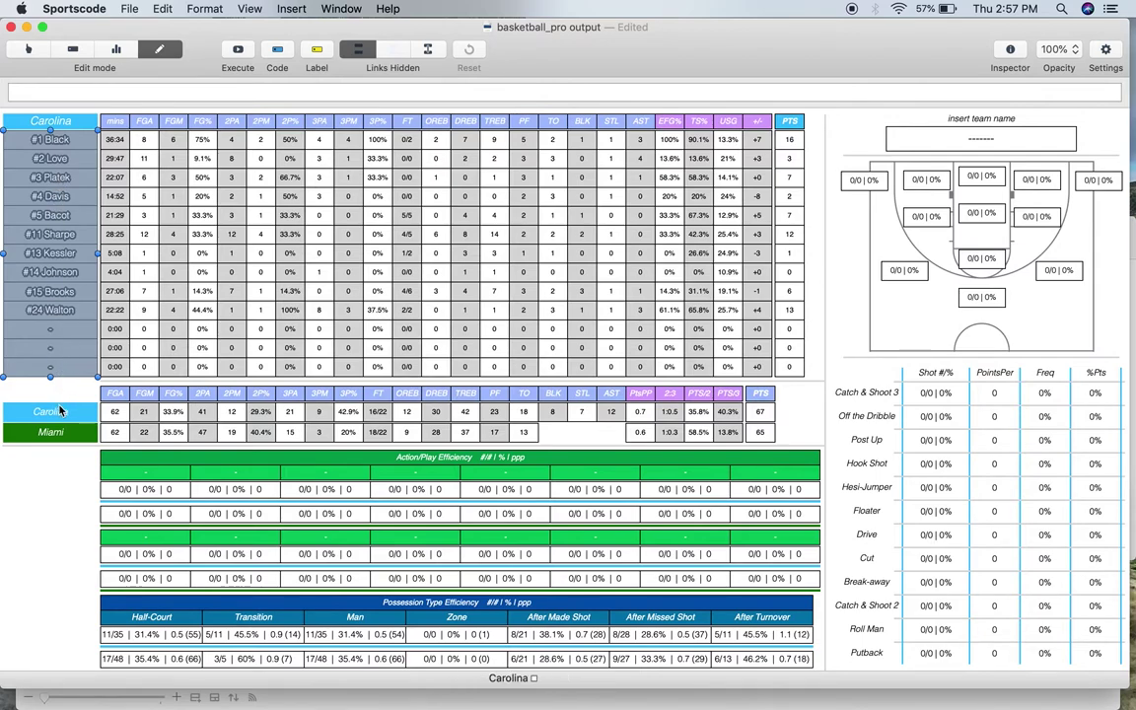
pyautogui.click(58, 395)
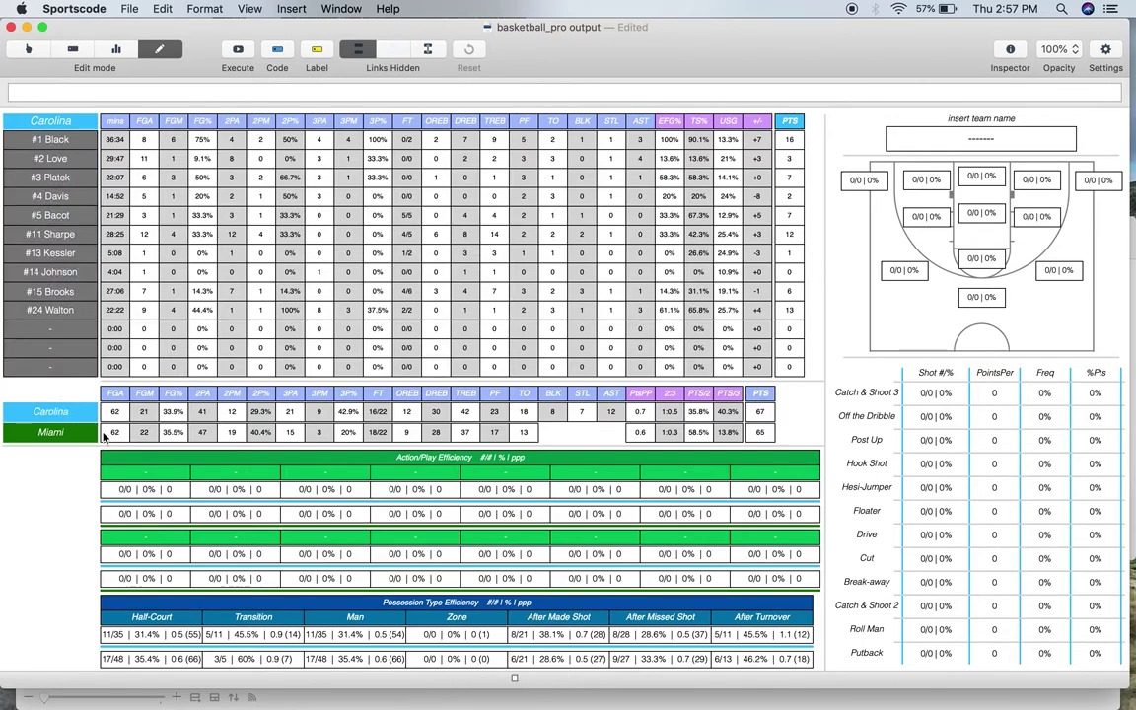
# Highlight the play name cells in both green rows of the Action/Play Efficiency table.
pyautogui.moveTo(116, 475); pyautogui.dragTo(330, 481)
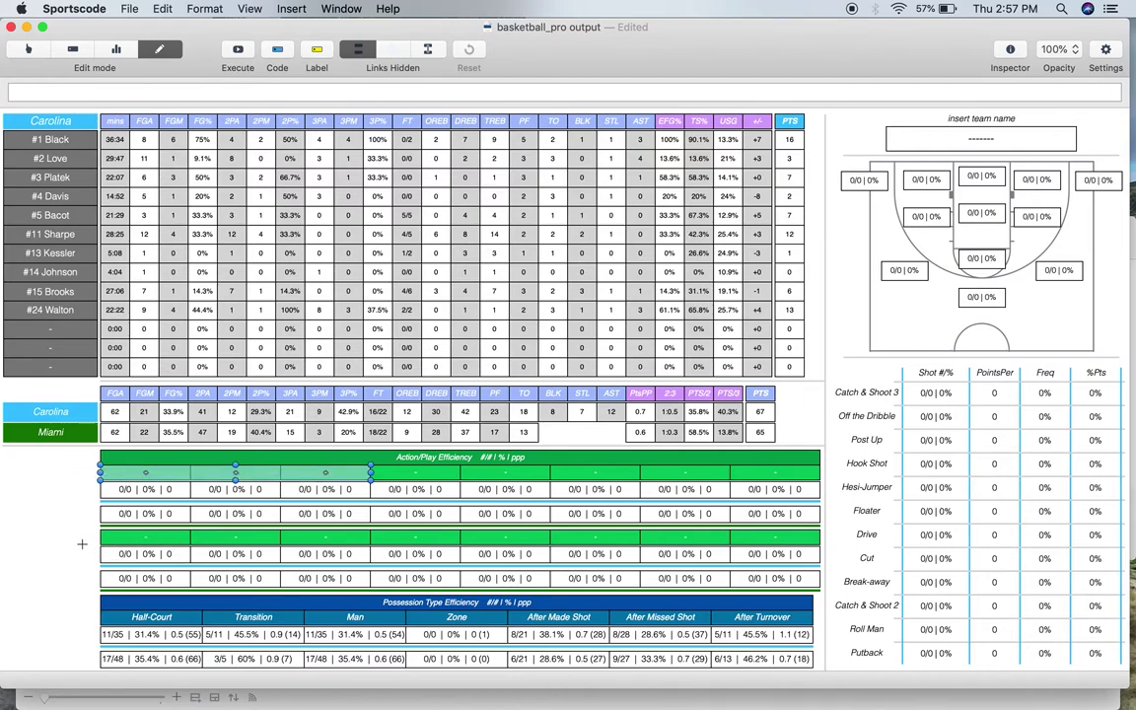
pyautogui.moveTo(83, 543); pyautogui.dragTo(611, 537)
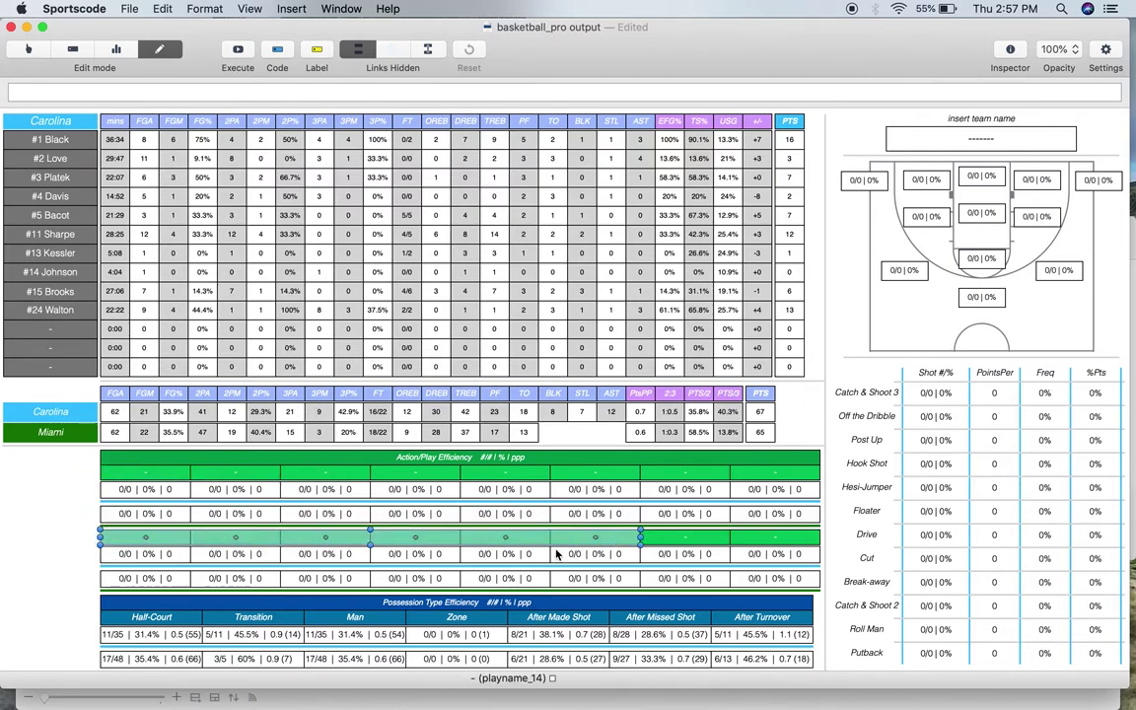
pyautogui.click(86, 480)
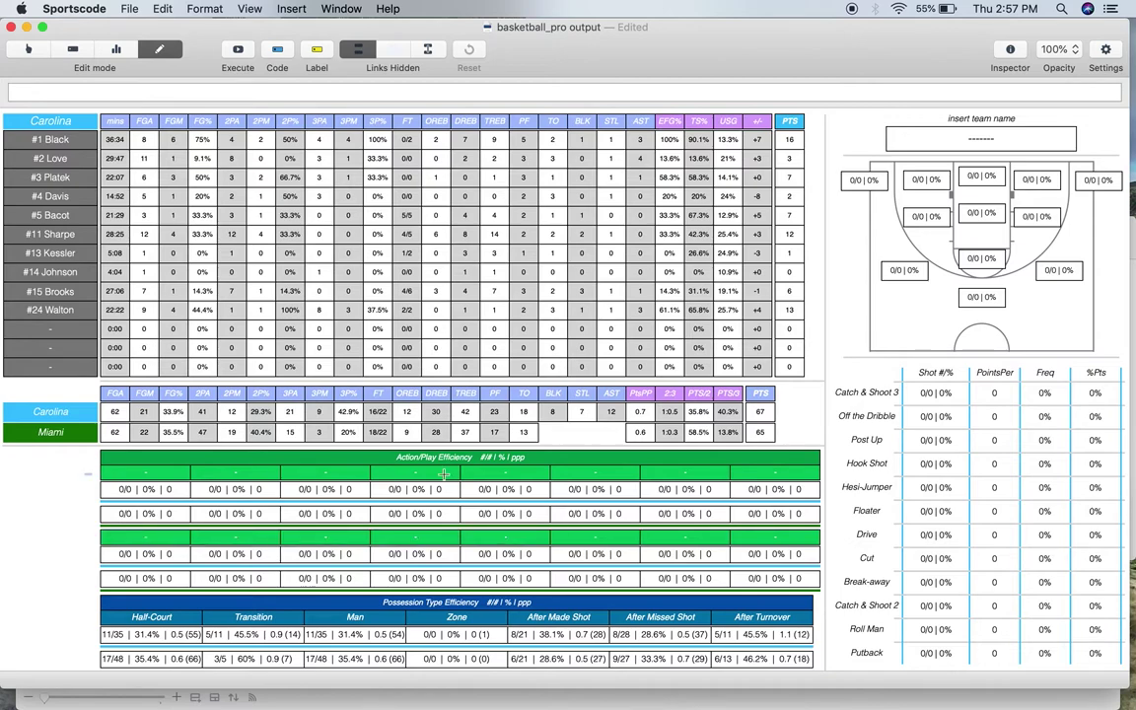
pyautogui.moveTo(443, 474); pyautogui.dragTo(751, 471)
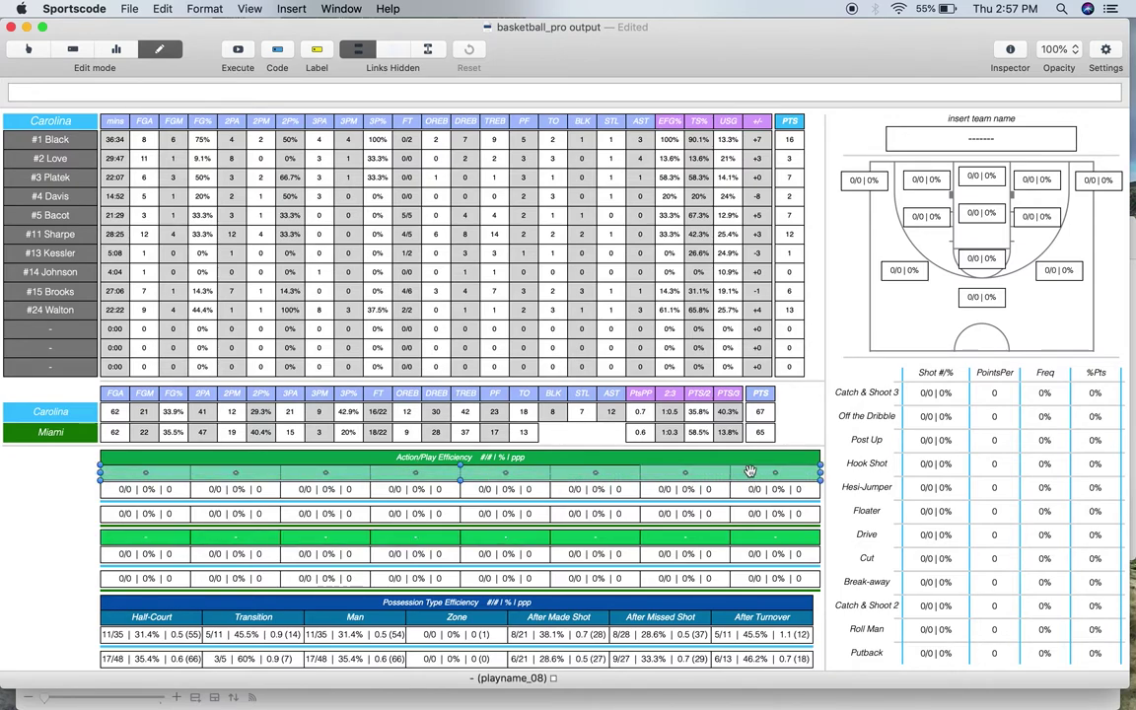
pyautogui.click(69, 520)
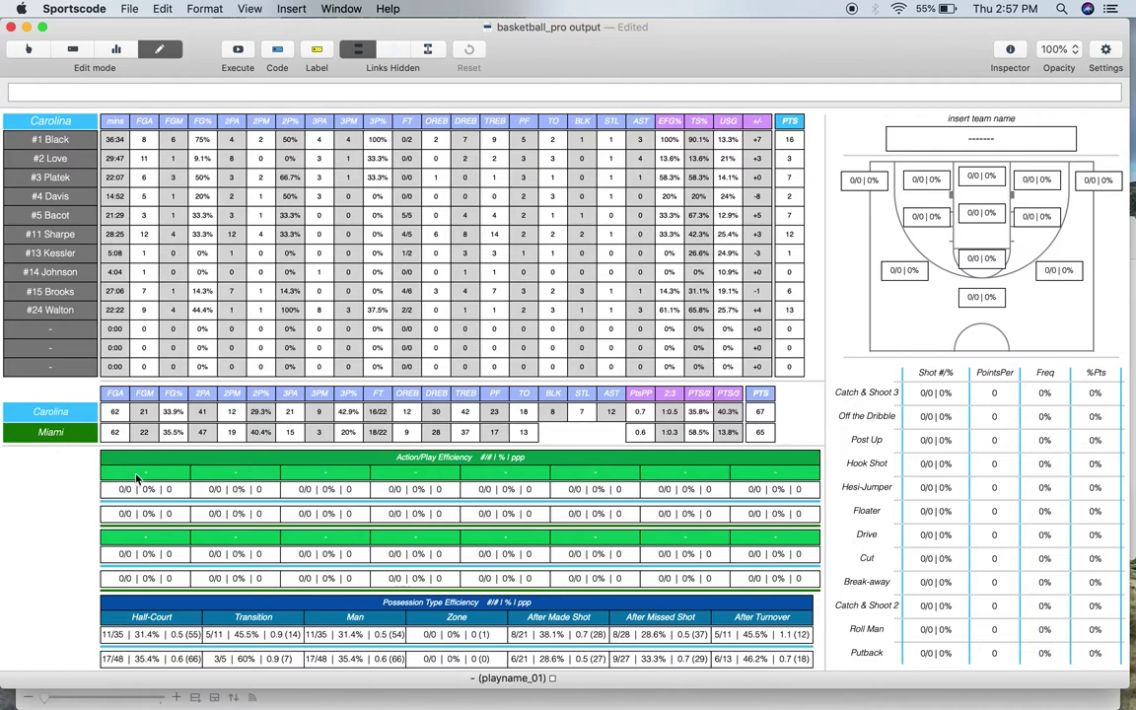
# Name the first play cell in the Action/Play Efficiency table "Pick & Roll".
pyautogui.doubleClick(136, 475)
pyautogui.write('Pick')
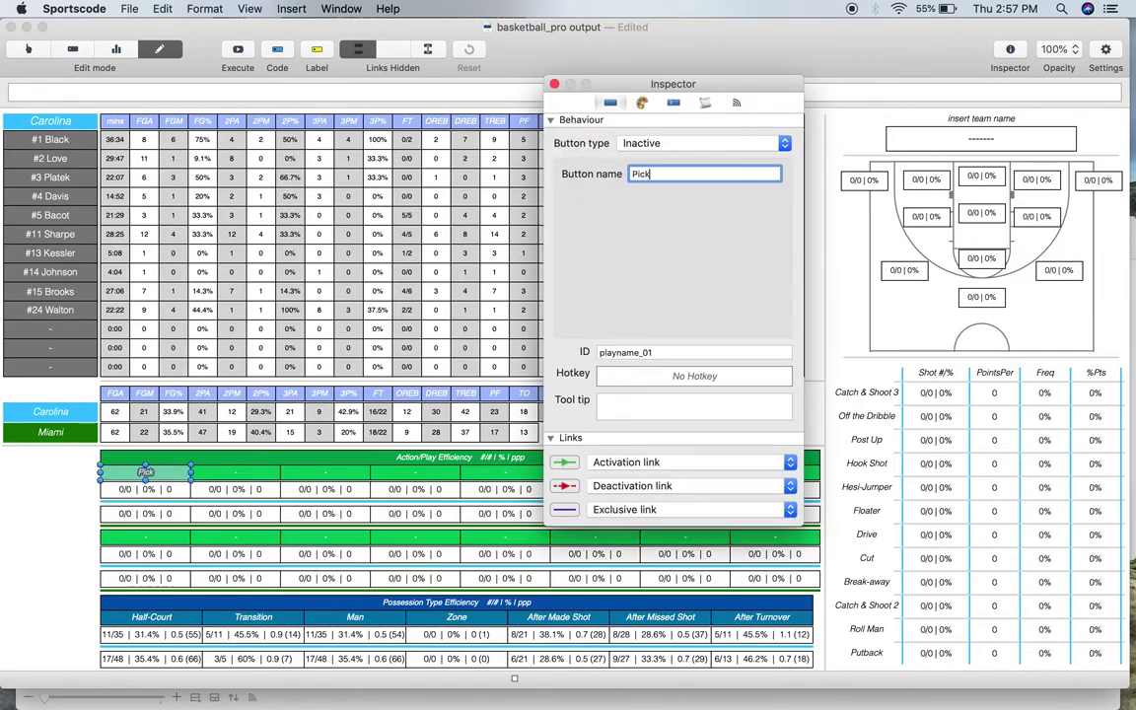
pyautogui.write(' & Roll')
pyautogui.click(555, 85)
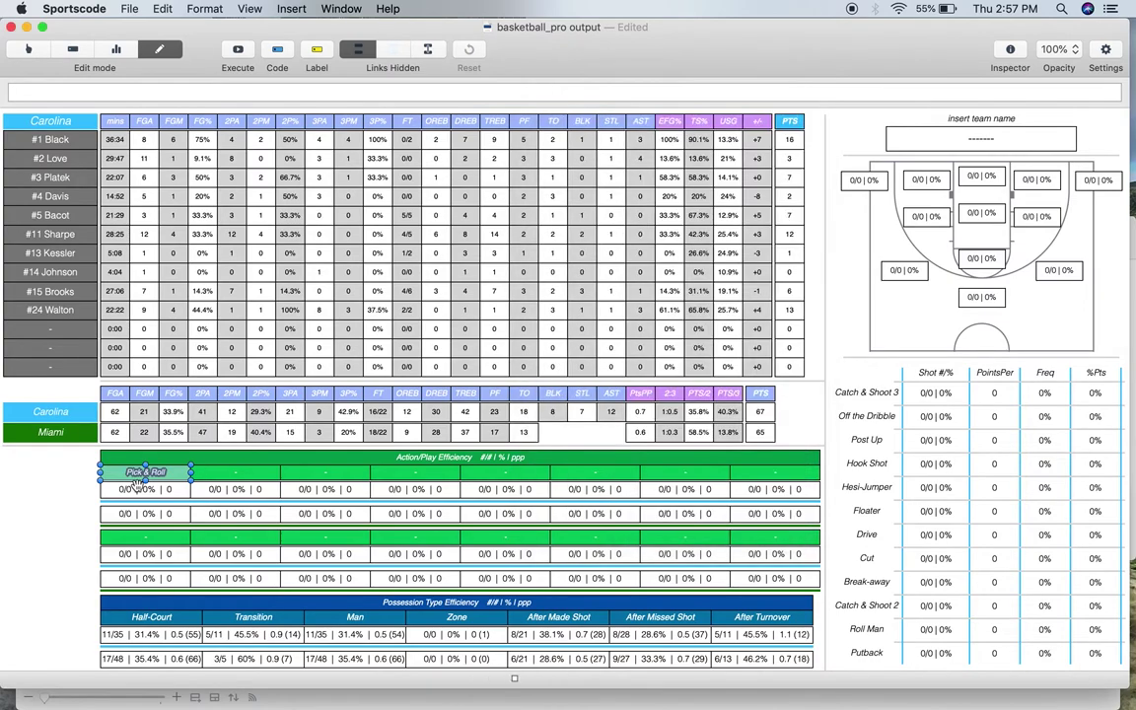
pyautogui.click(75, 477)
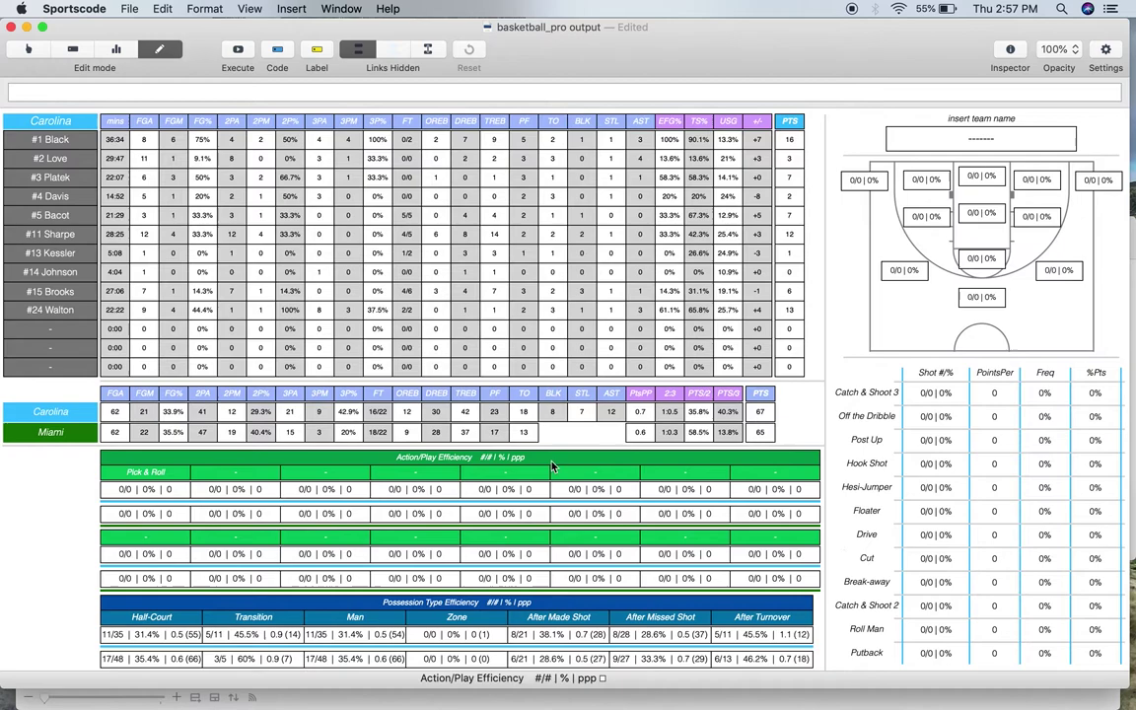
# Examine the player stats, team totals, Action/Play Efficiency and Possession Type Efficiency tables with screen magnification.
pyautogui.scroll(1, 498, 434)
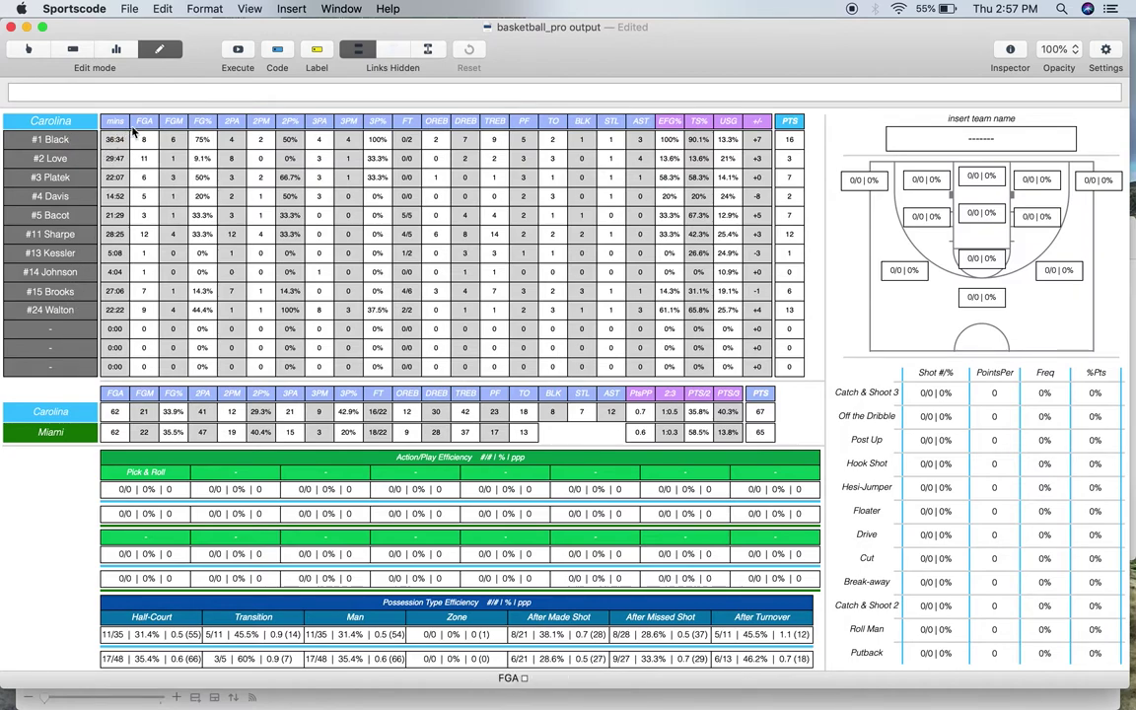
pyautogui.press('alt+super+8')
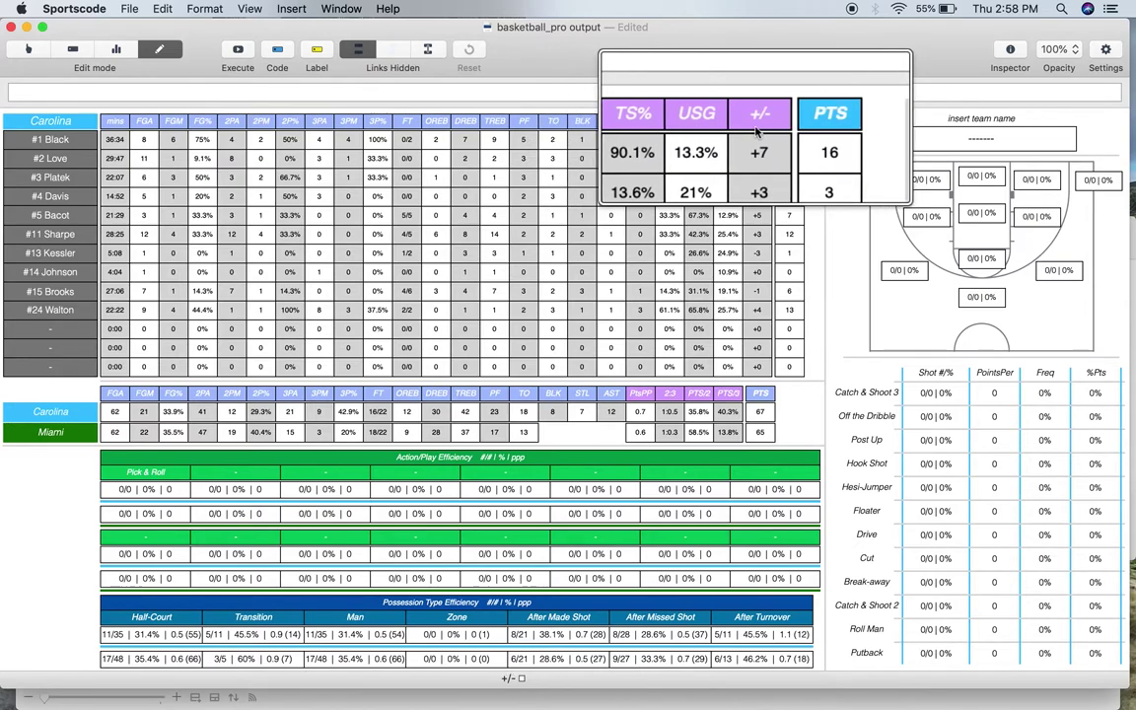
pyautogui.press('alt+super+8')
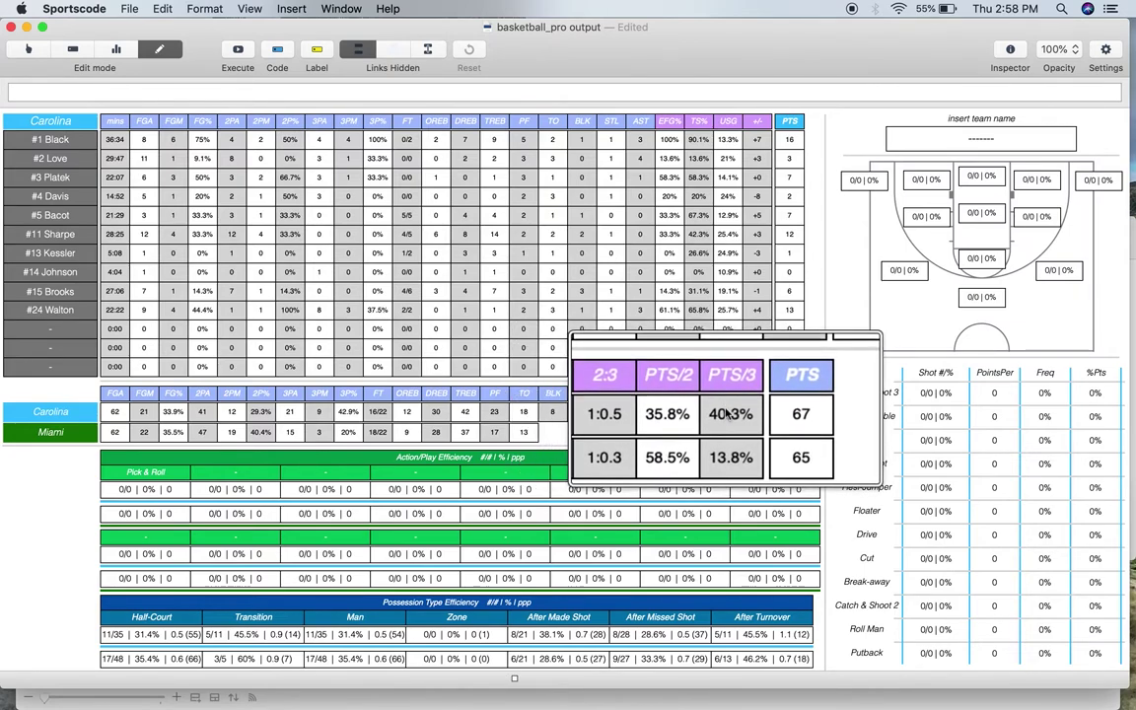
pyautogui.scroll(3, 759, 420)
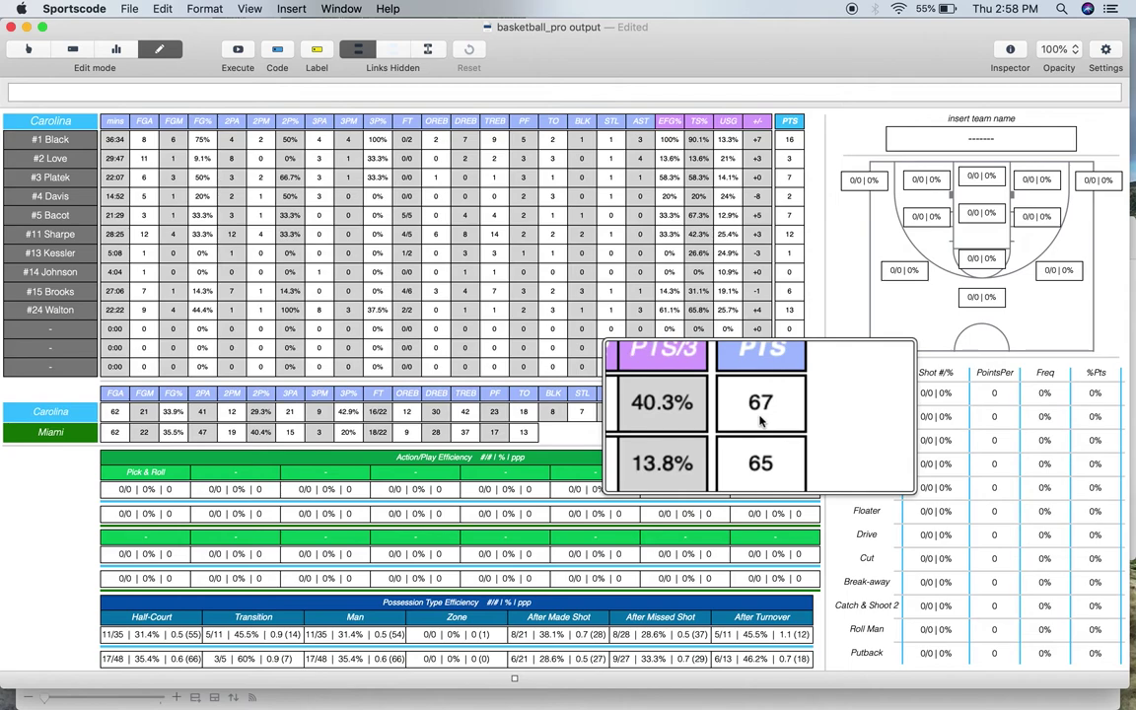
pyautogui.scroll(-5, 759, 420)
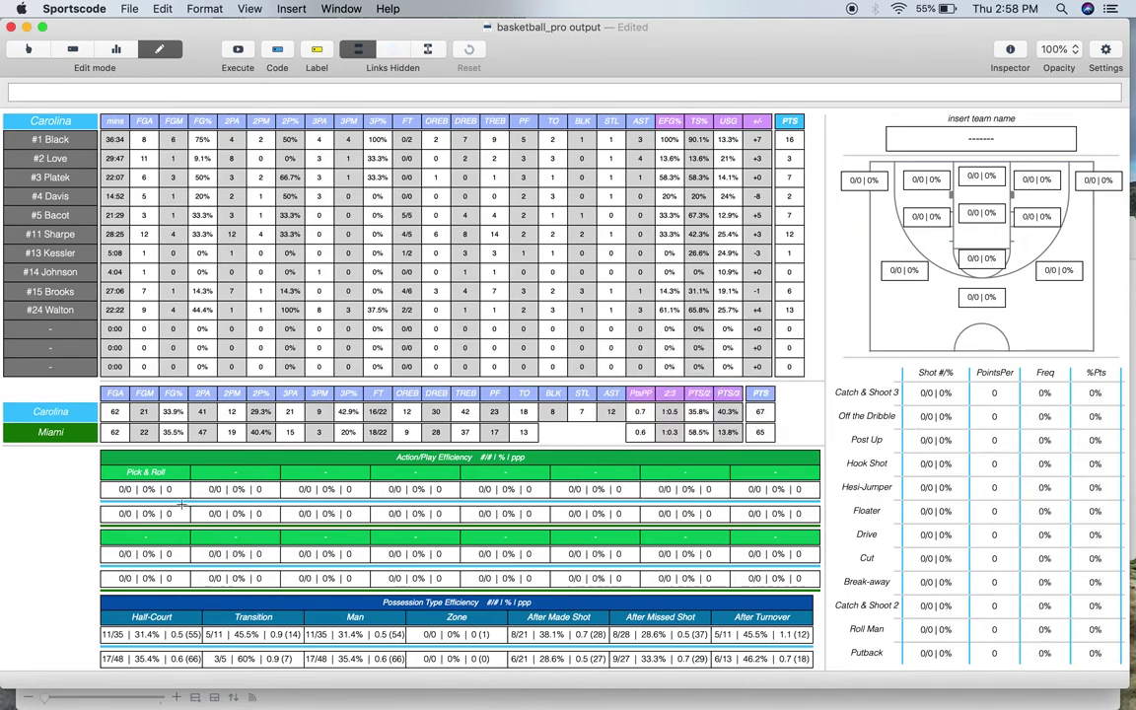
pyautogui.scroll(2, 182, 505)
pyautogui.scroll(-2, 329, 495)
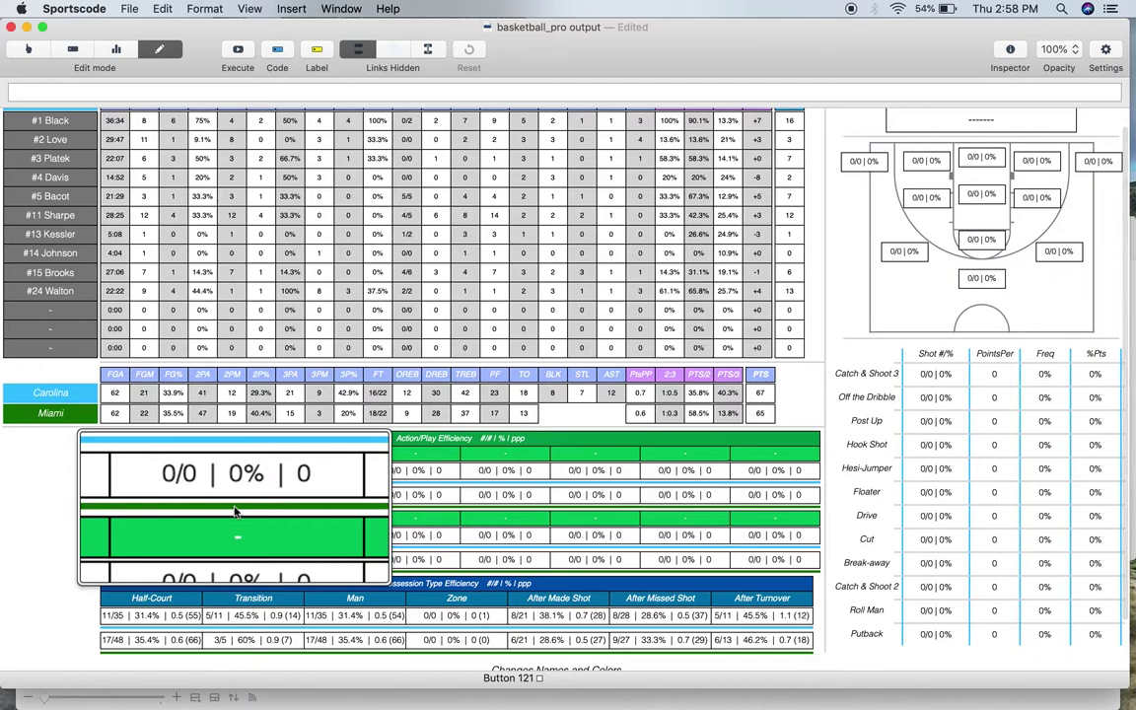
pyautogui.scroll(-3, 416, 543)
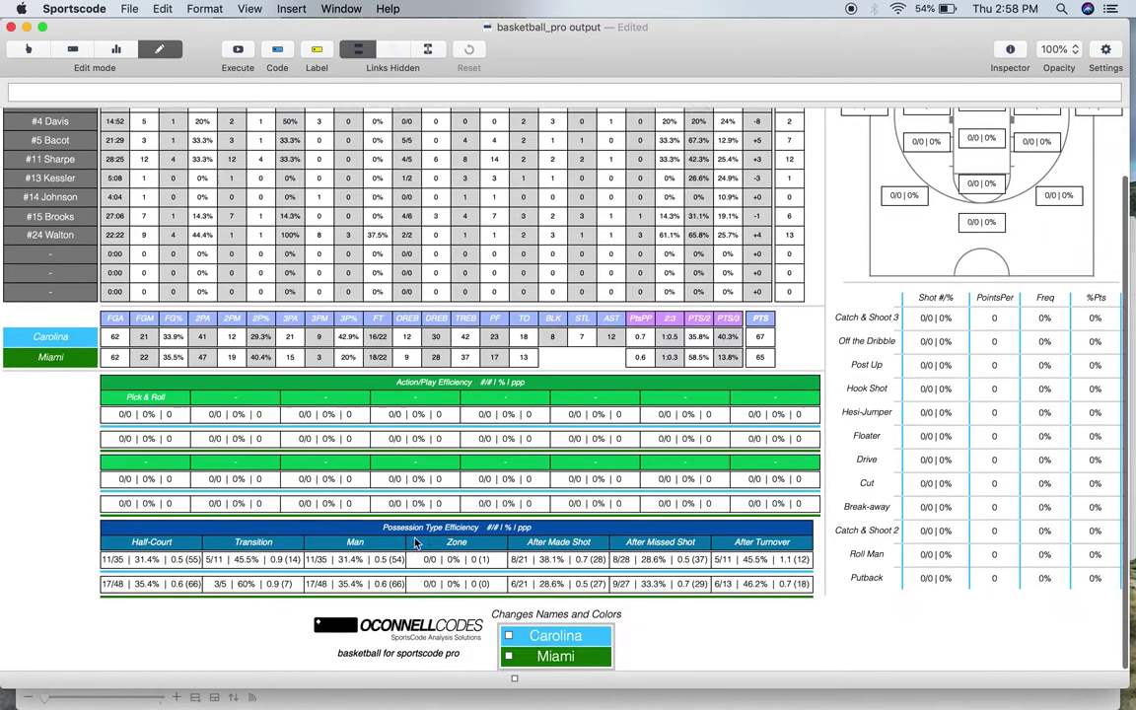
pyautogui.scroll(-2, 415, 542)
pyautogui.press('alt+super+8')
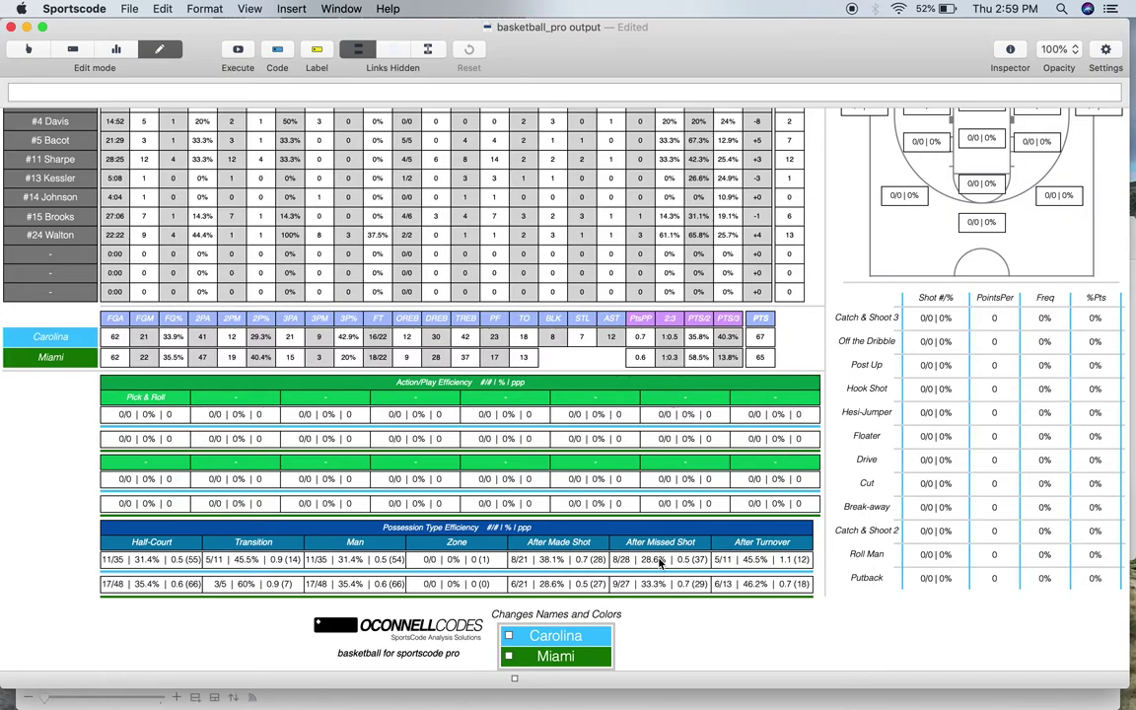
pyautogui.scroll(3, 670, 412)
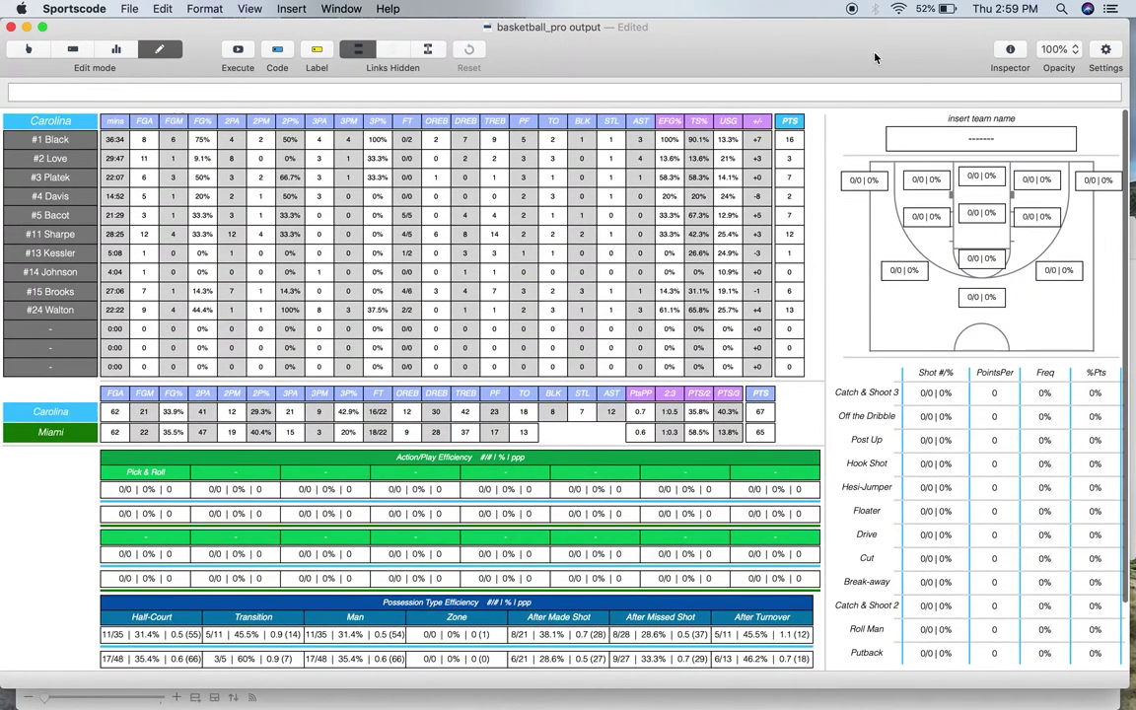
# Reposition the output window and magnify the shot chart court to inspect its zones.
pyautogui.moveTo(874, 57); pyautogui.dragTo(720, 59)
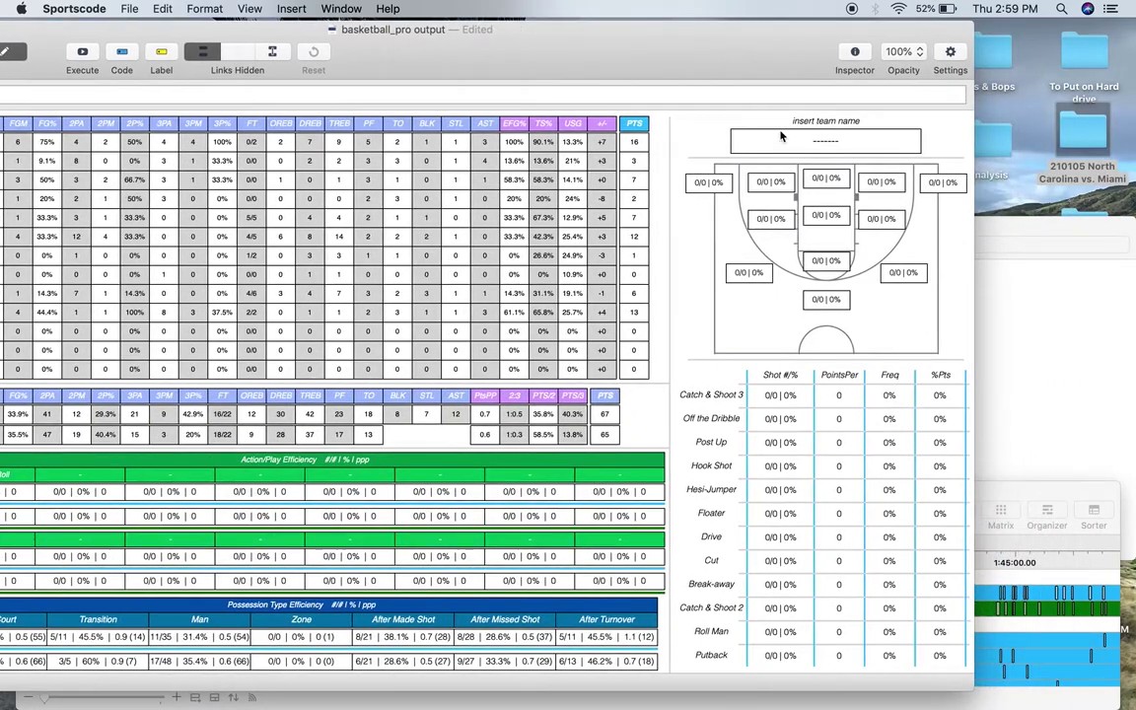
pyautogui.click(829, 238)
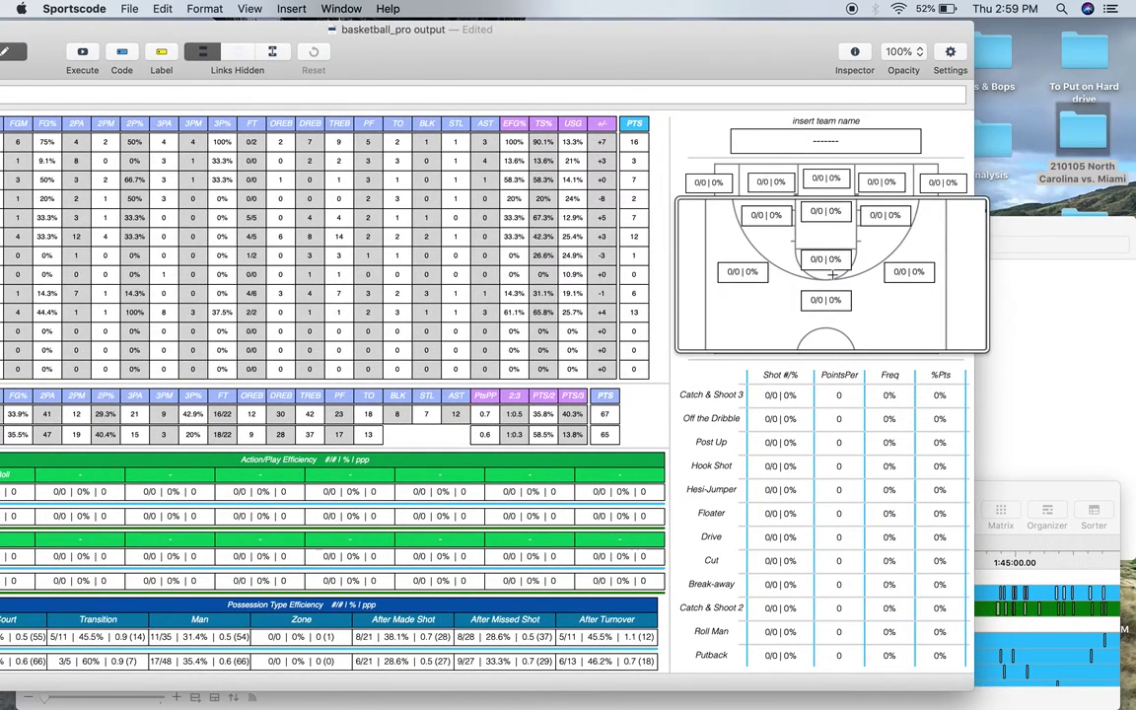
pyautogui.scroll(-2, 803, 426)
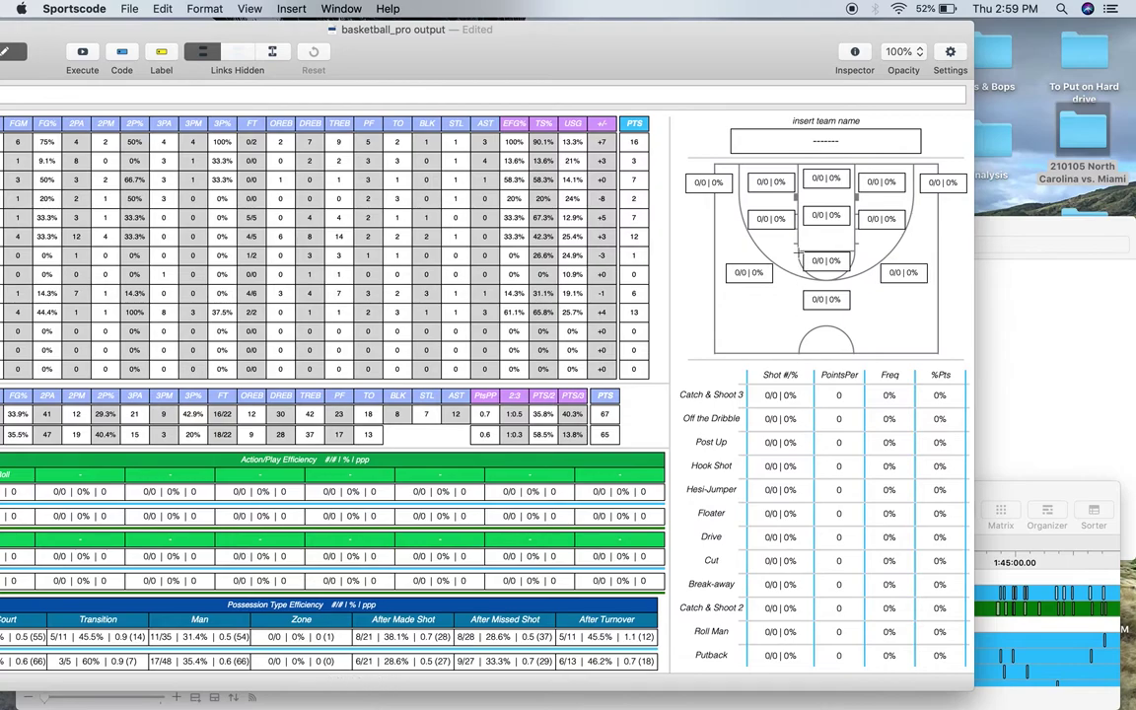
pyautogui.moveTo(667, 58); pyautogui.dragTo(814, 53)
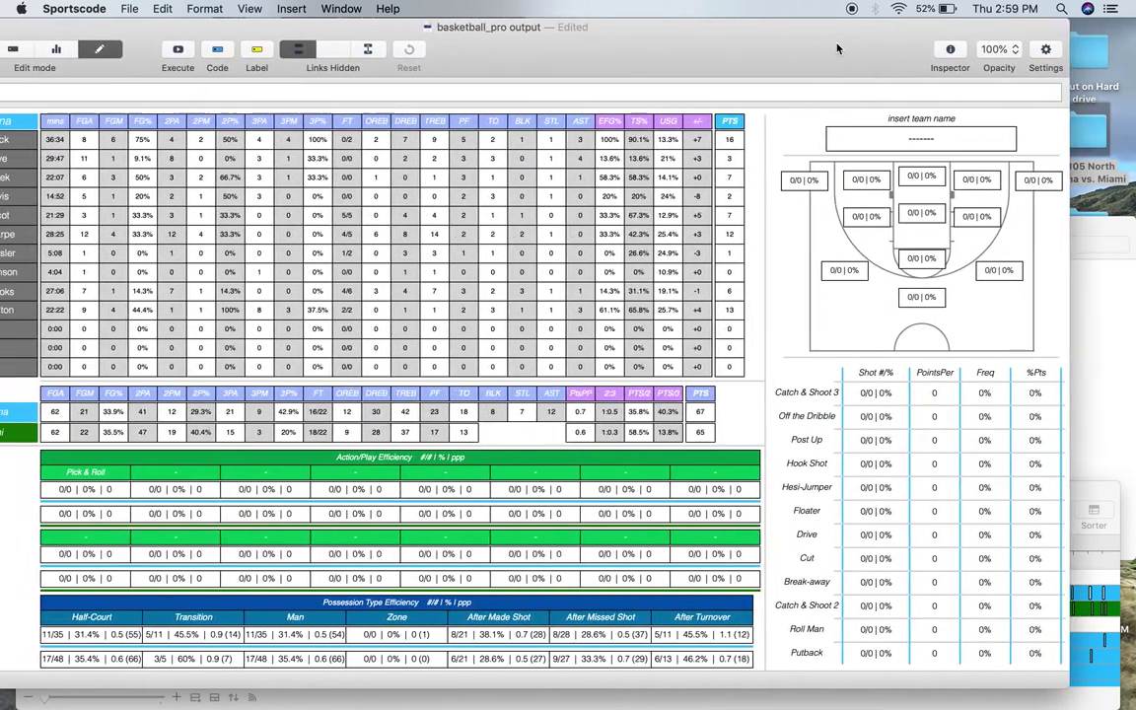
# Enter Carolina as the team name above the shot chart and execute the output to fill in its shot data.
pyautogui.doubleClick(893, 148)
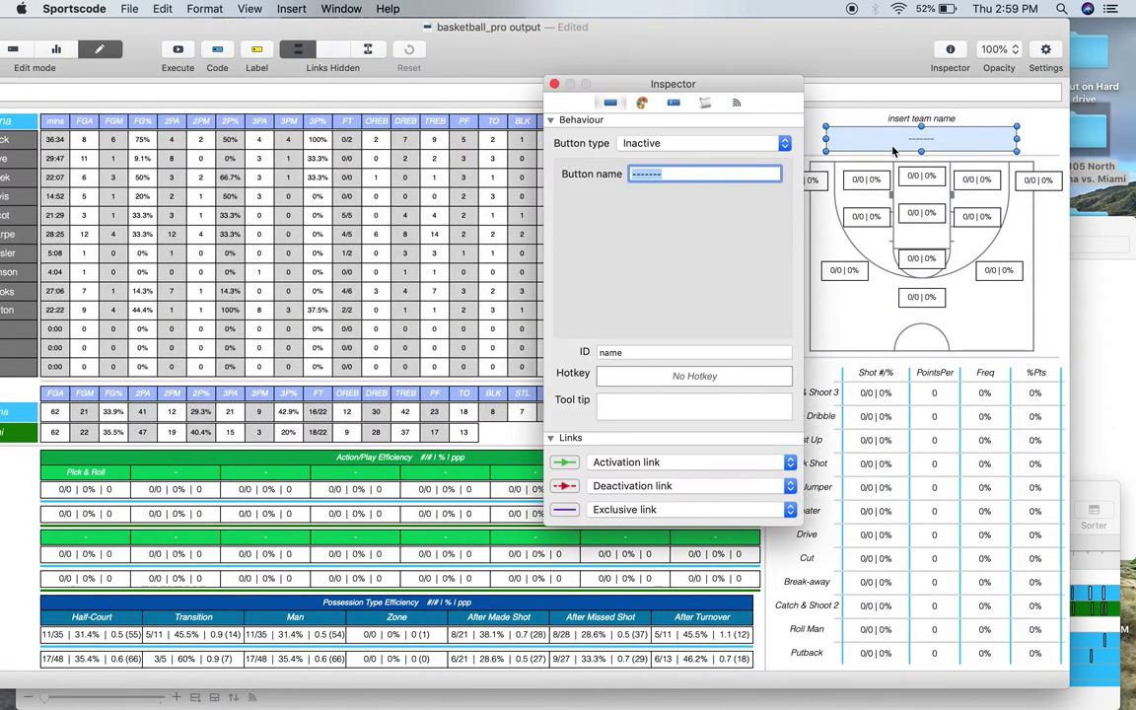
pyautogui.write('Carolina')
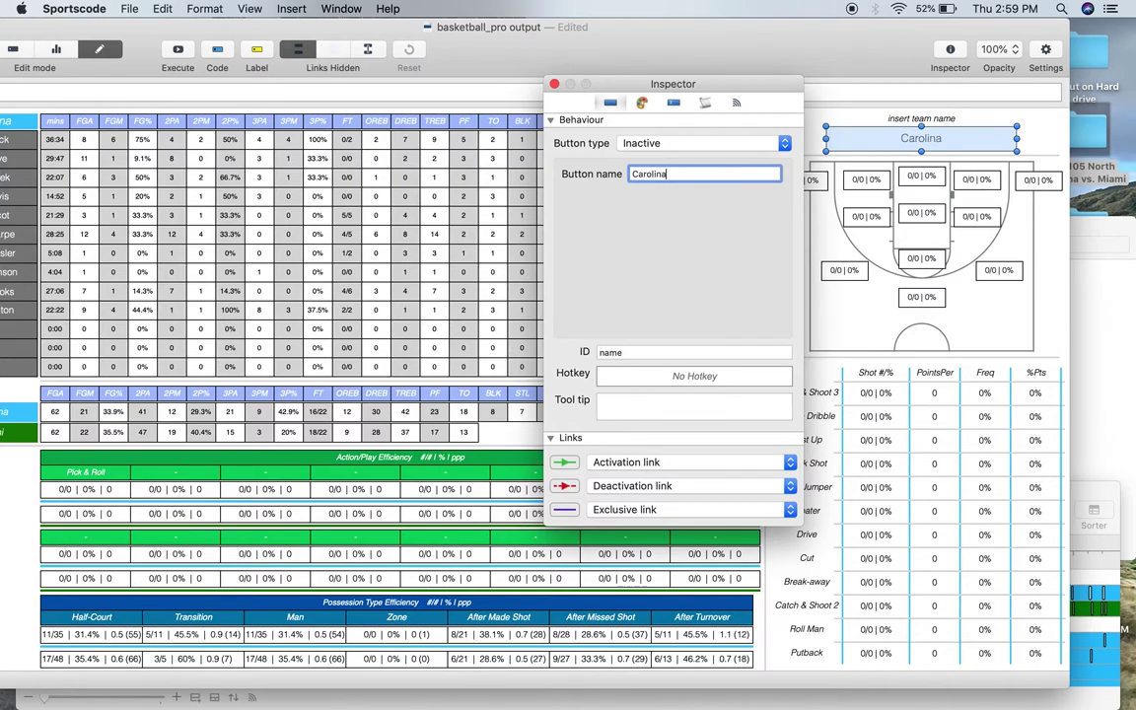
pyautogui.click(554, 84)
pyautogui.scroll(-3, 492, 424)
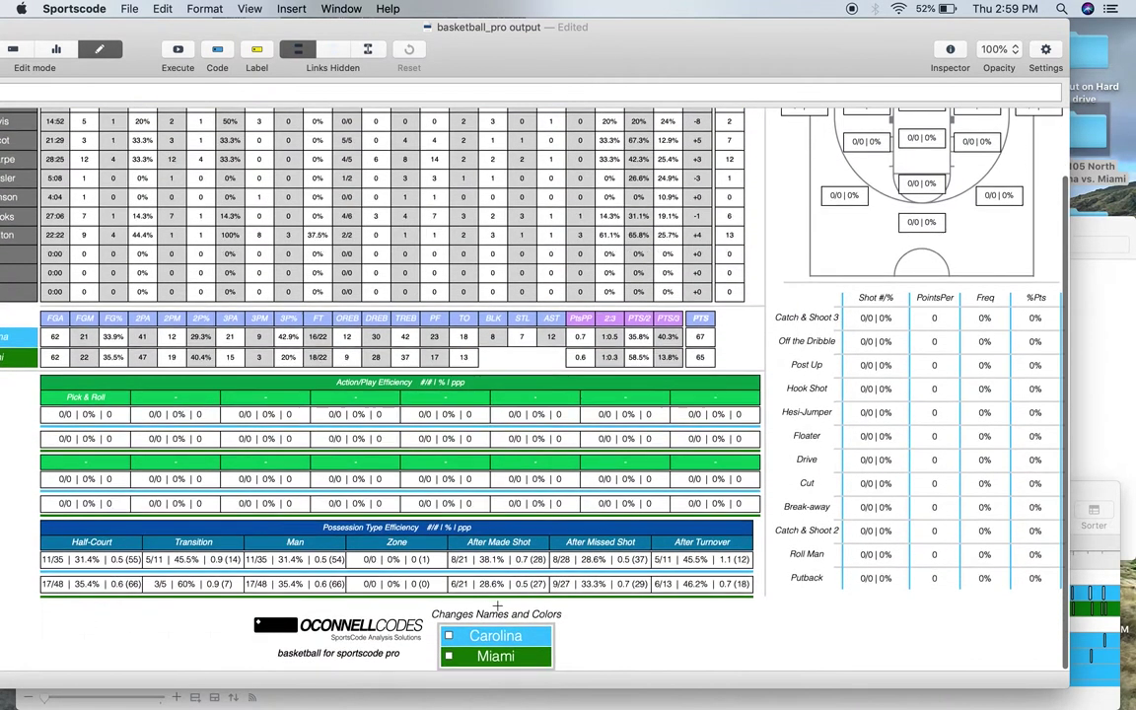
pyautogui.scroll(3, 463, 489)
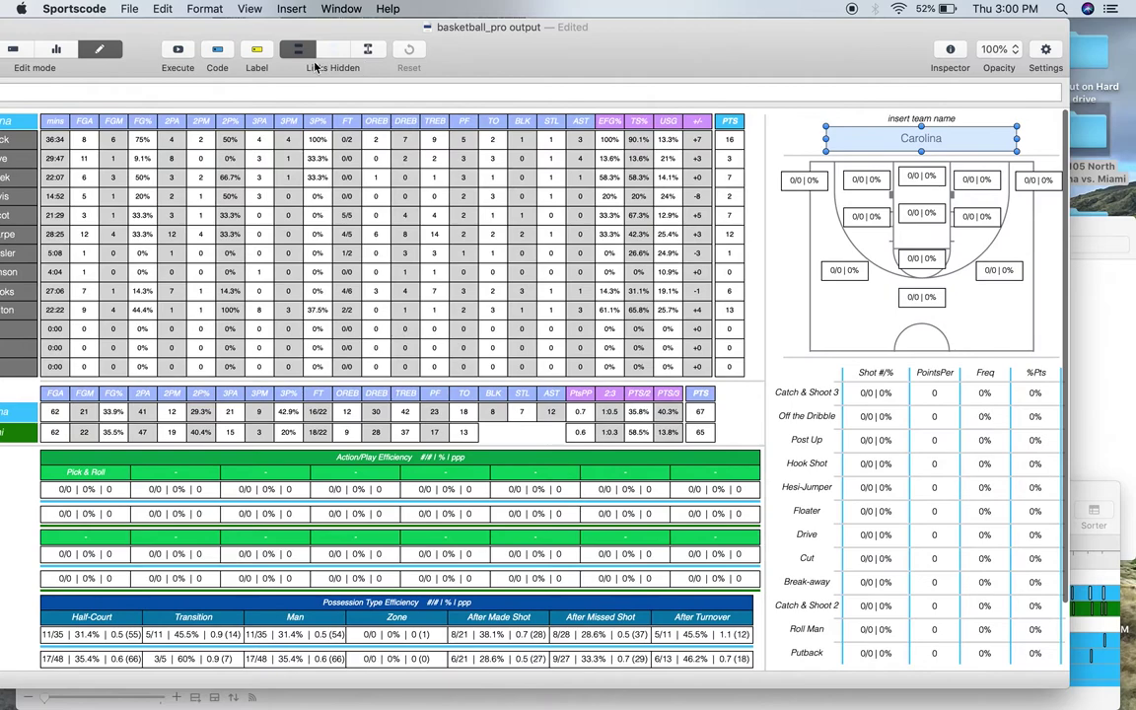
pyautogui.click(839, 141)
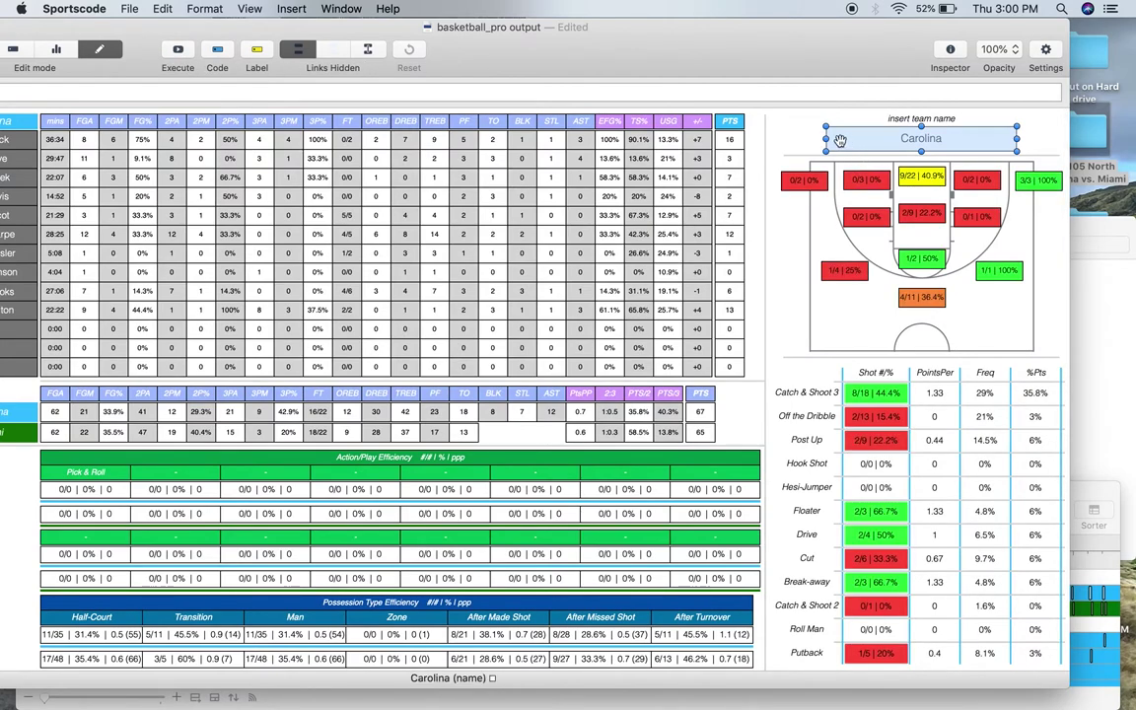
pyautogui.click(806, 142)
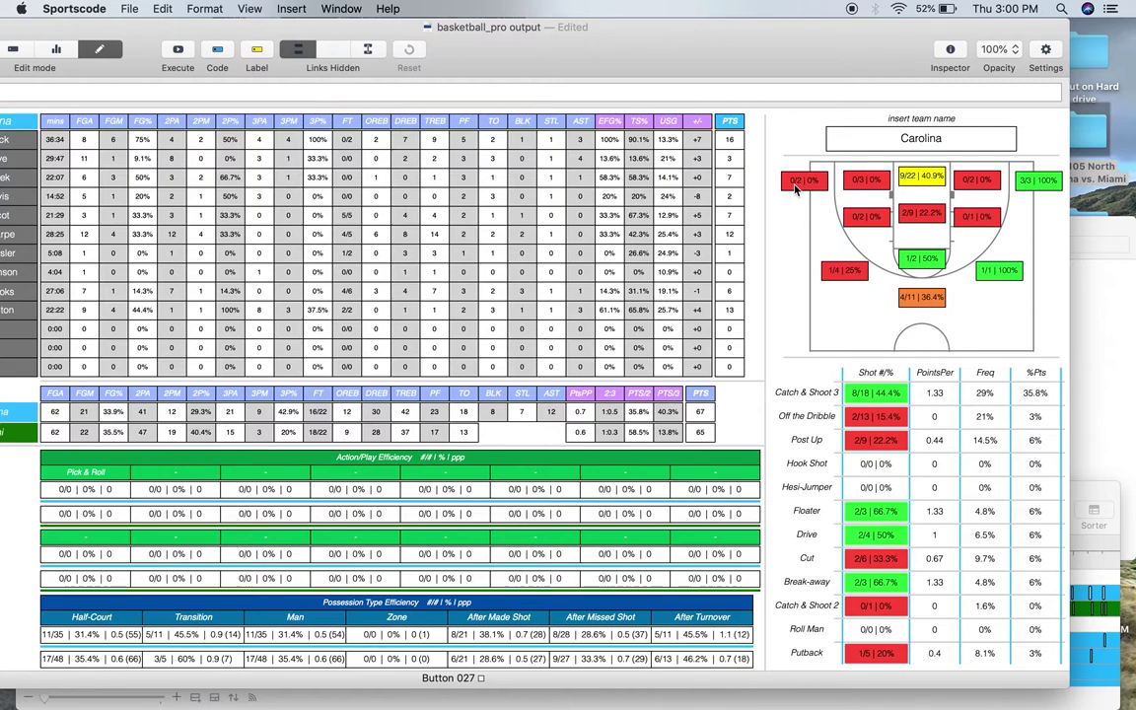
# Examine Carolina's shot chart zones and the shot type table's Shot #/%, PointsPer, Freq and %Pts columns with screen magnification.
pyautogui.press('alt+super+8')
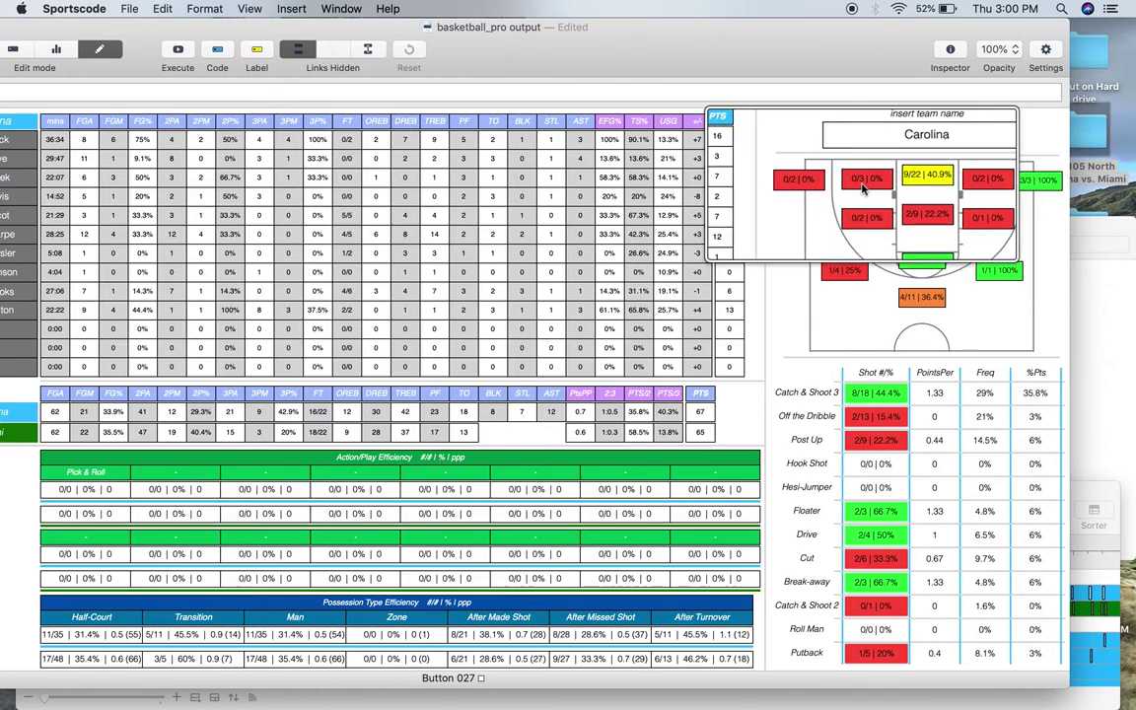
pyautogui.moveTo(863, 190); pyautogui.dragTo(931, 227)
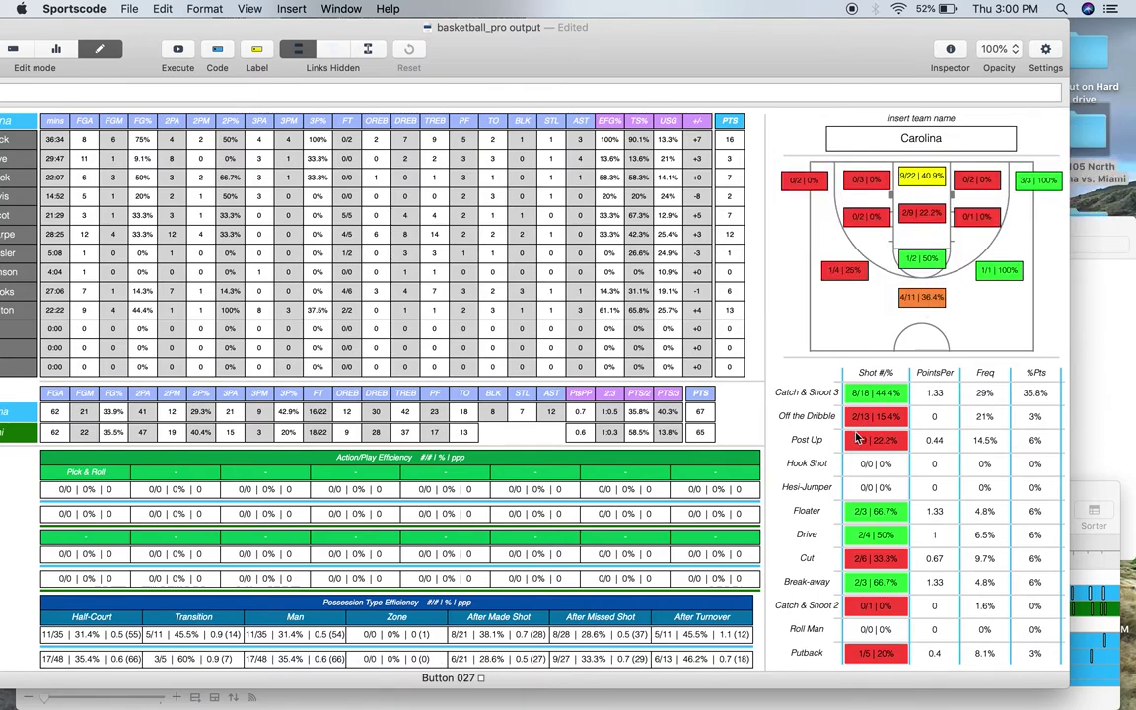
pyautogui.moveTo(808, 416); pyautogui.dragTo(806, 636)
pyautogui.moveTo(883, 422); pyautogui.dragTo(937, 394)
pyautogui.scroll(-2, 937, 393)
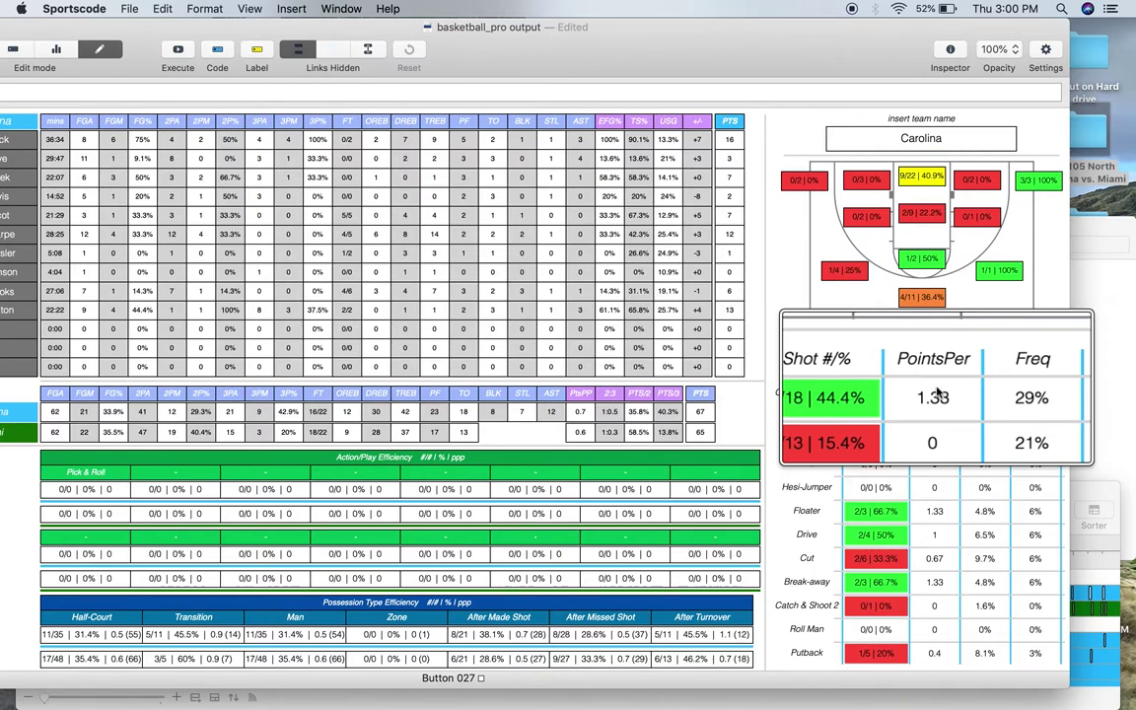
pyautogui.moveTo(938, 394); pyautogui.dragTo(952, 421)
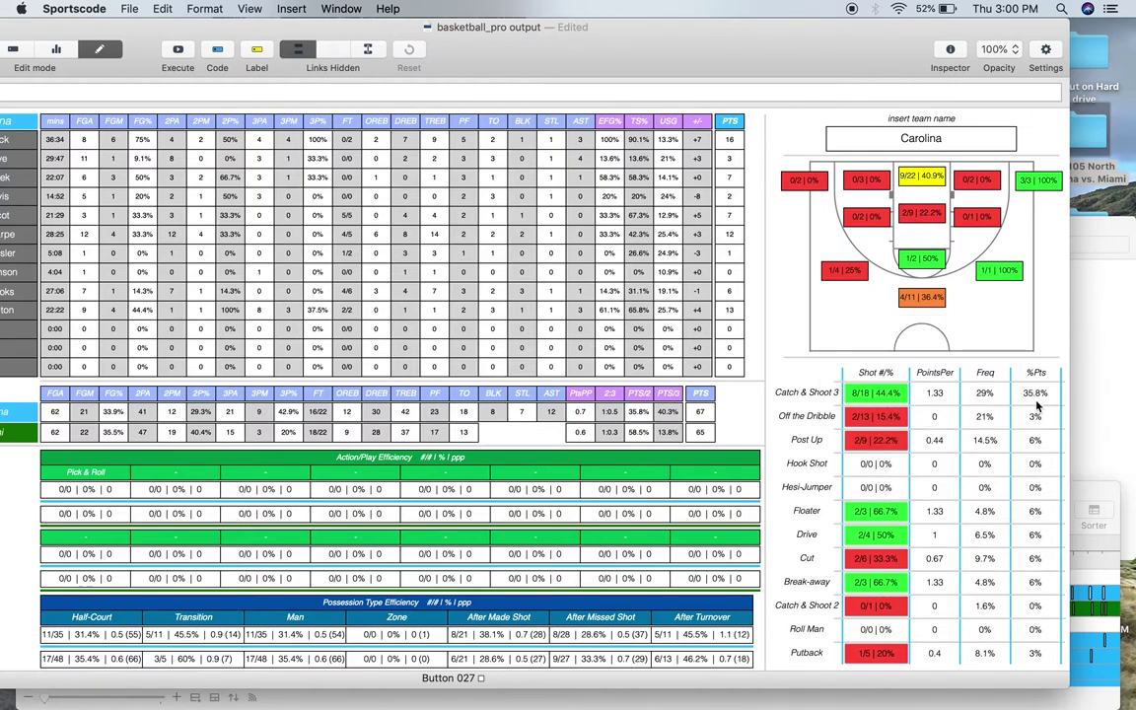
pyautogui.moveTo(1037, 404); pyautogui.dragTo(978, 396)
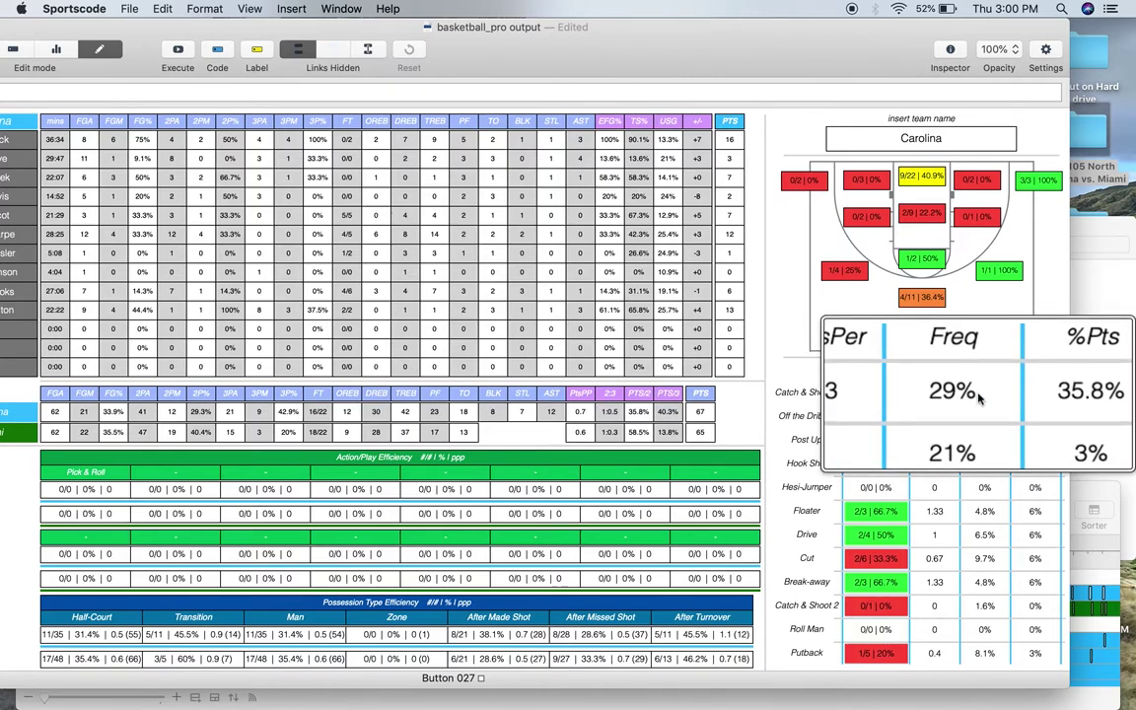
pyautogui.moveTo(979, 396); pyautogui.dragTo(884, 404)
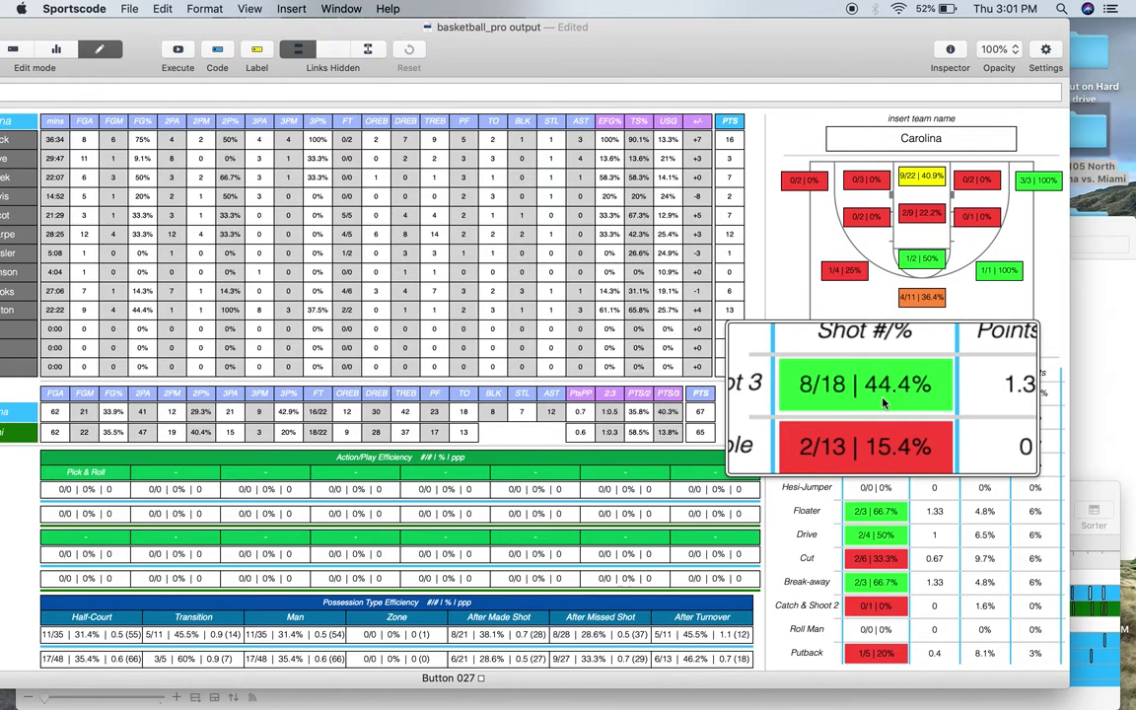
pyautogui.scroll(-3, 883, 403)
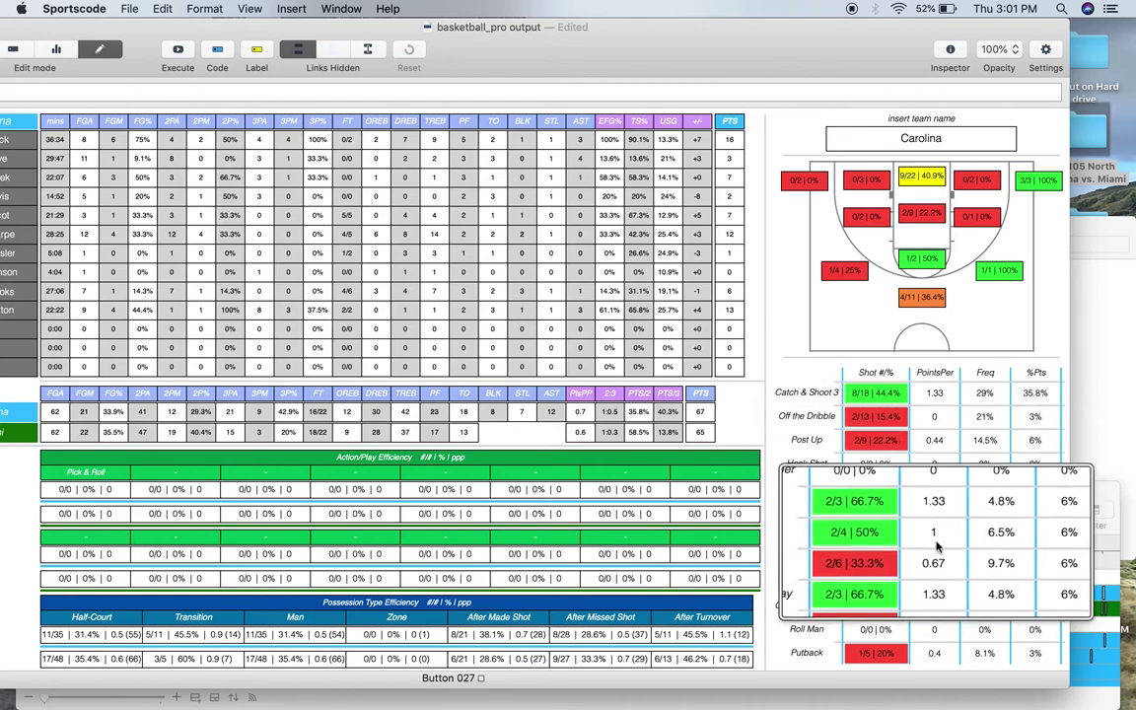
# Change the team name above the shot chart to Miami, execute the output, and move the window so the whole table is in view.
pyautogui.doubleClick(830, 138)
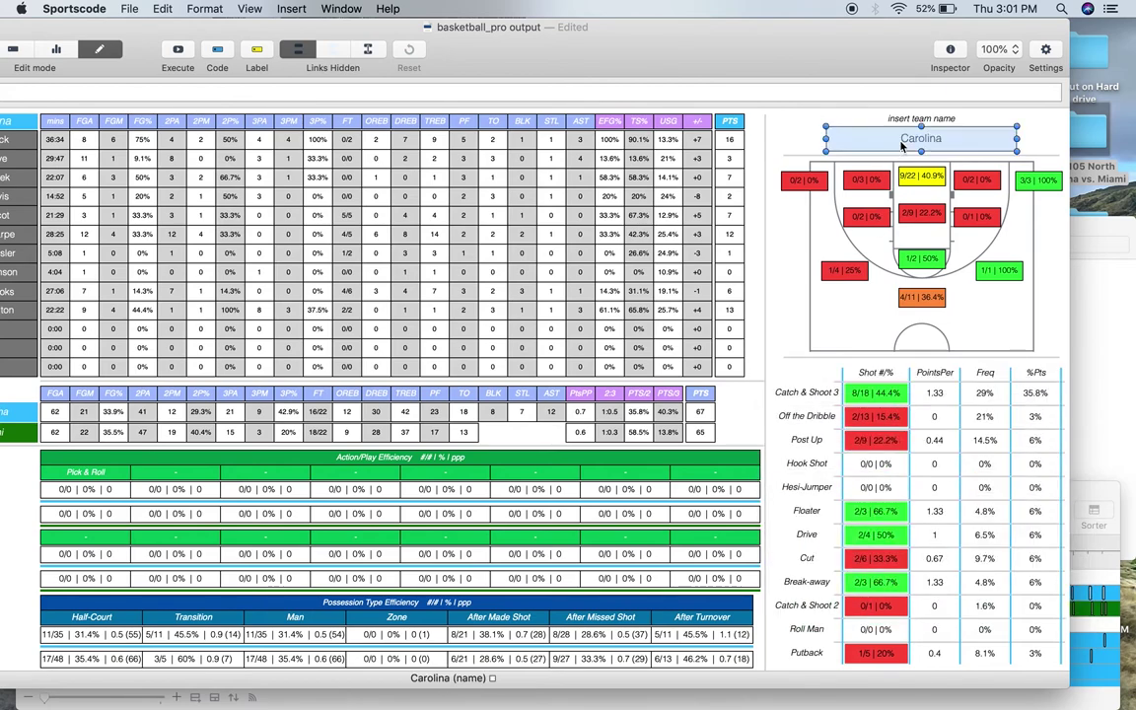
pyautogui.write('Miami')
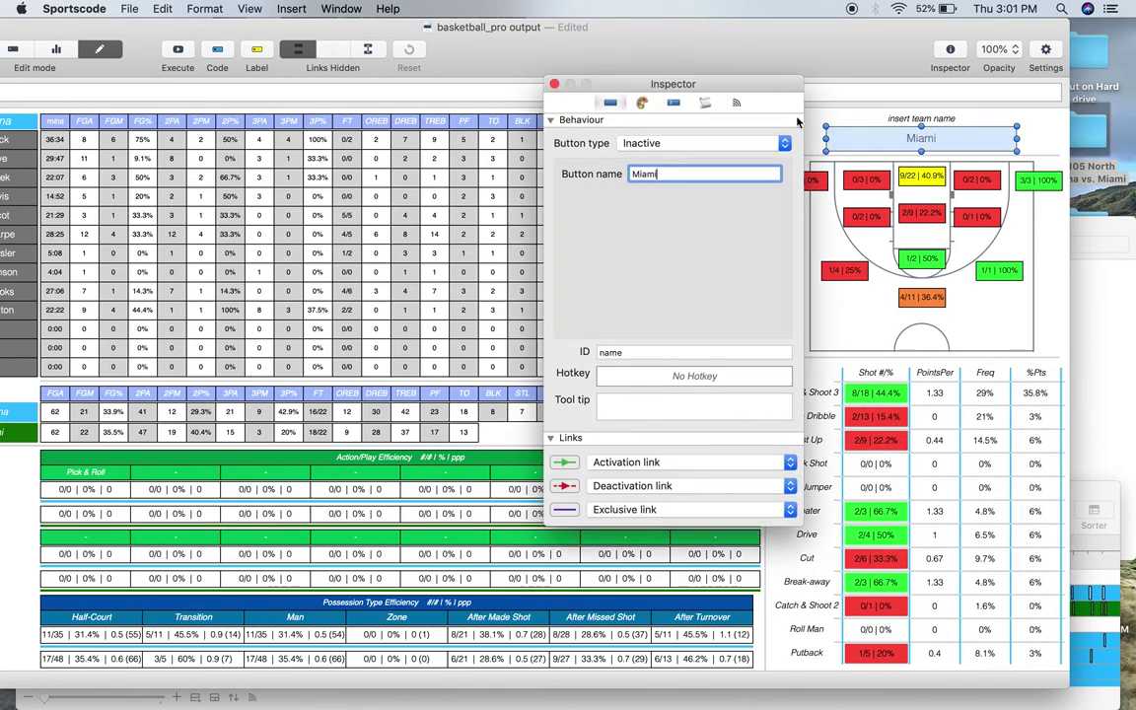
pyautogui.click(555, 83)
pyautogui.click(174, 49)
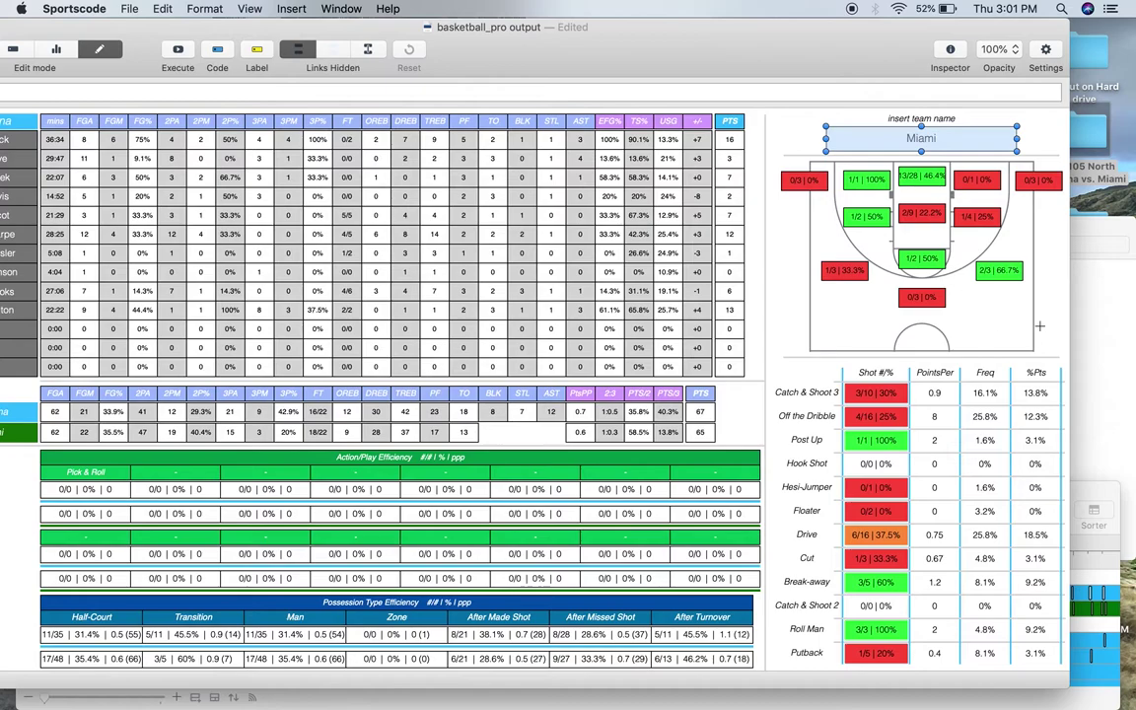
pyautogui.moveTo(655, 53); pyautogui.dragTo(721, 53)
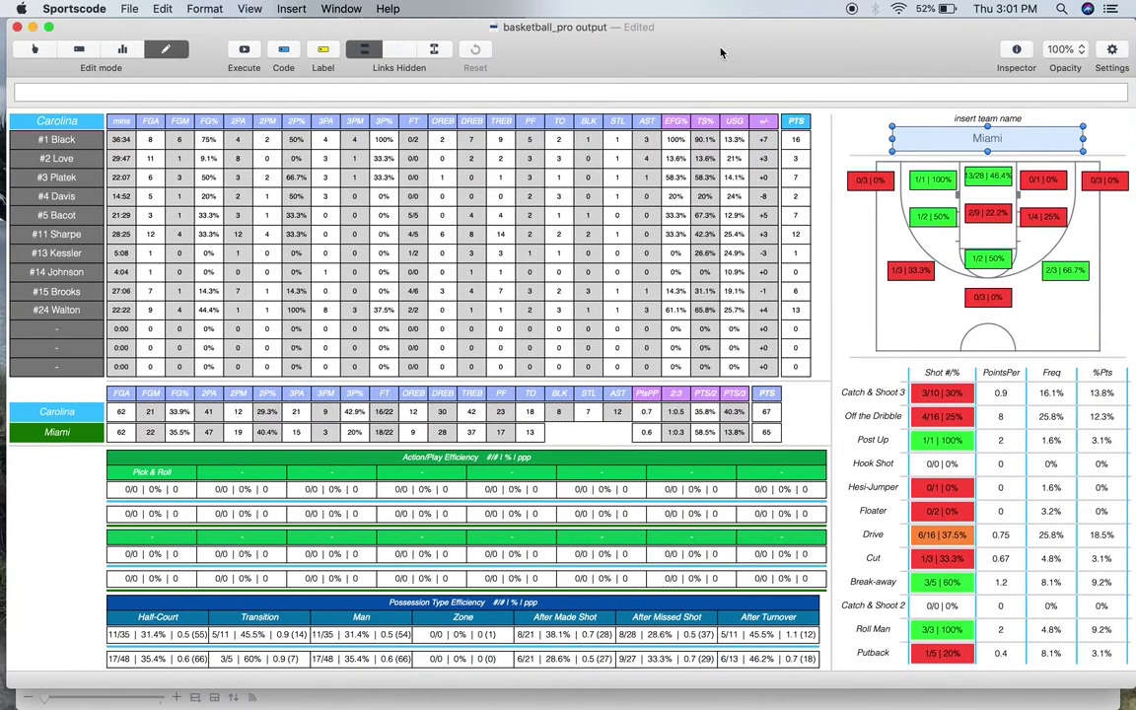